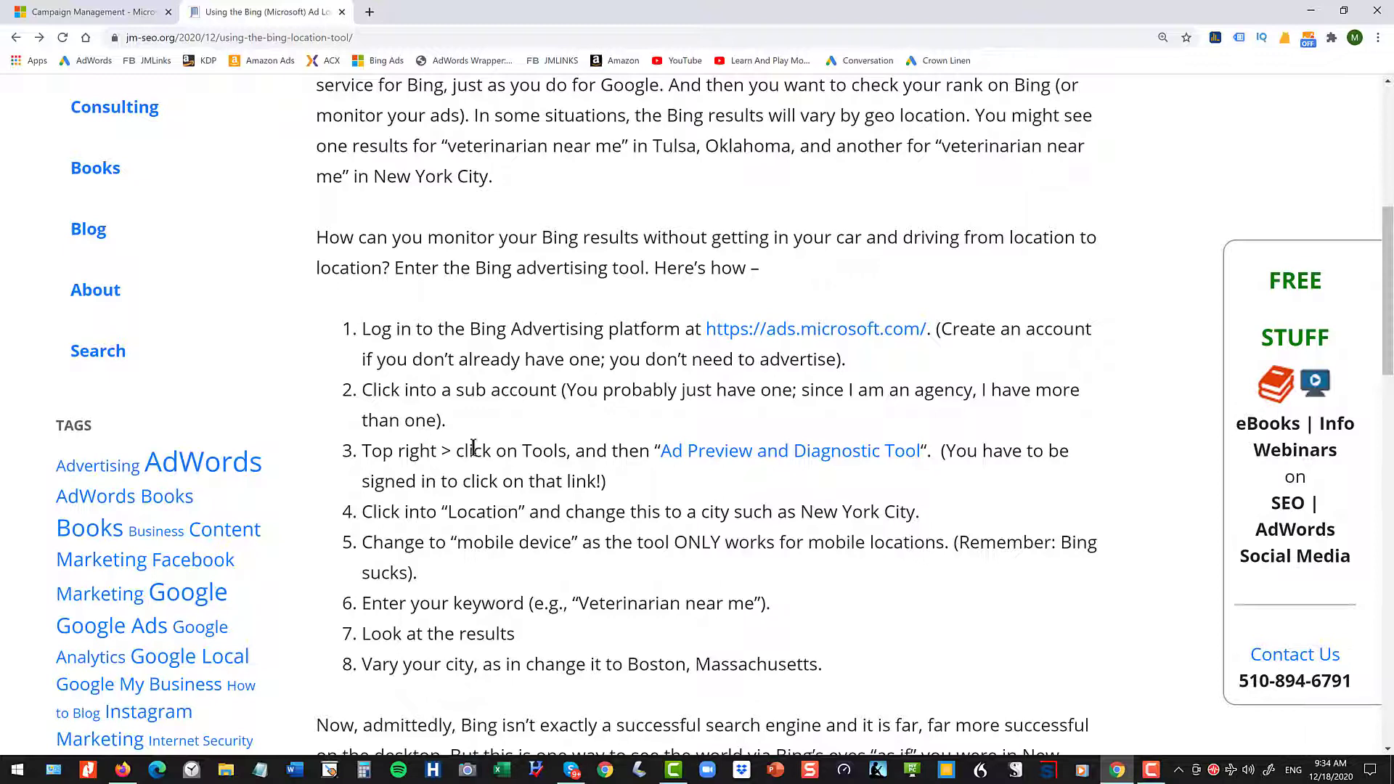
Open the Ad preview and diagnostics tool from Tools, then scroll through the blog's eight-step guide.
click(114, 16)
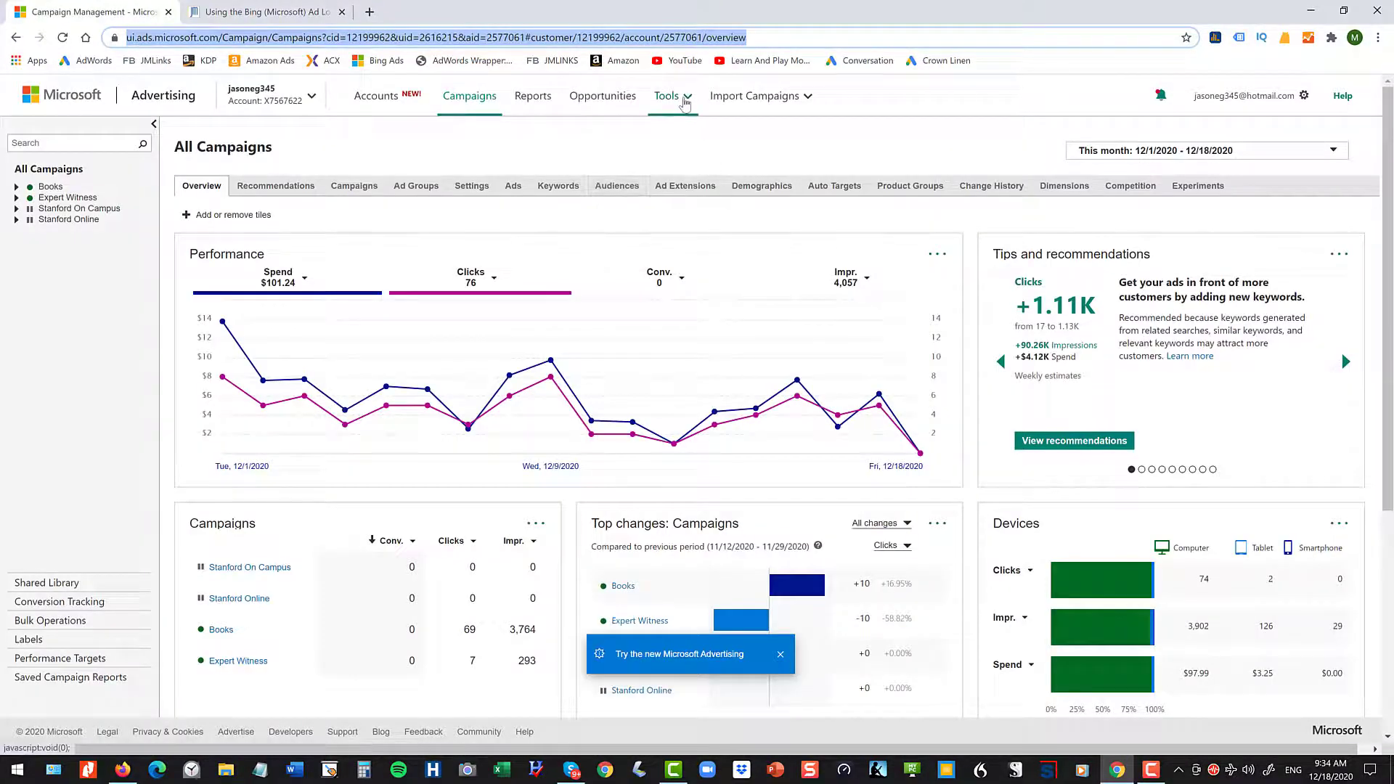
click(684, 102)
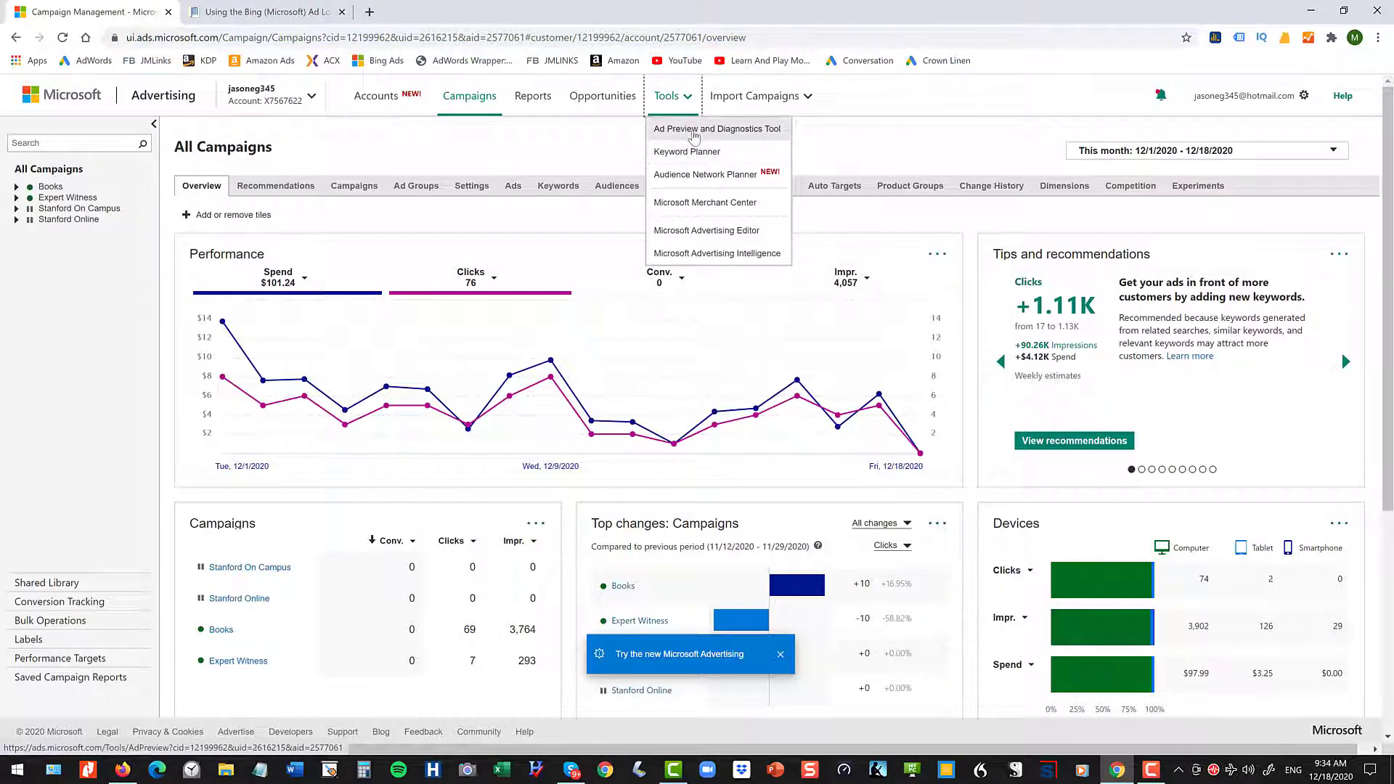
click(695, 131)
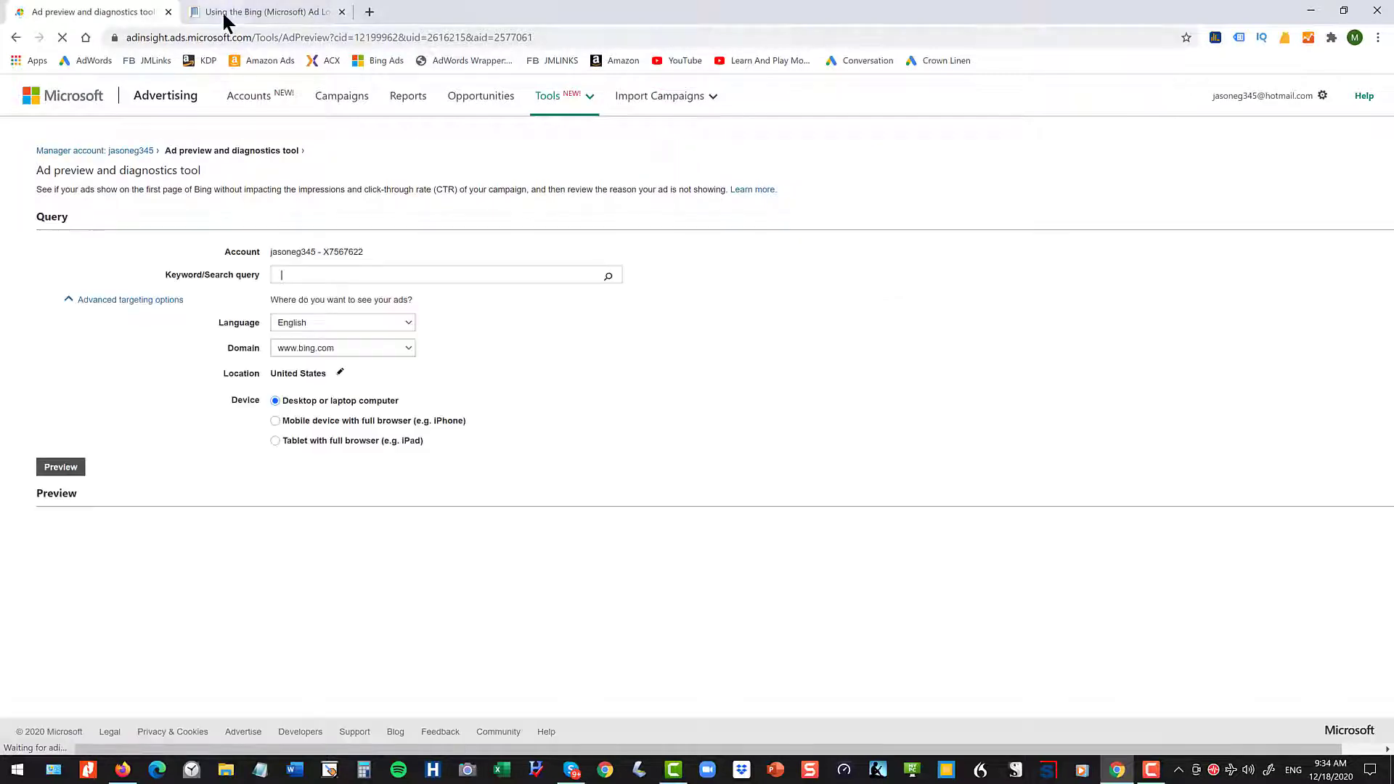
click(228, 10)
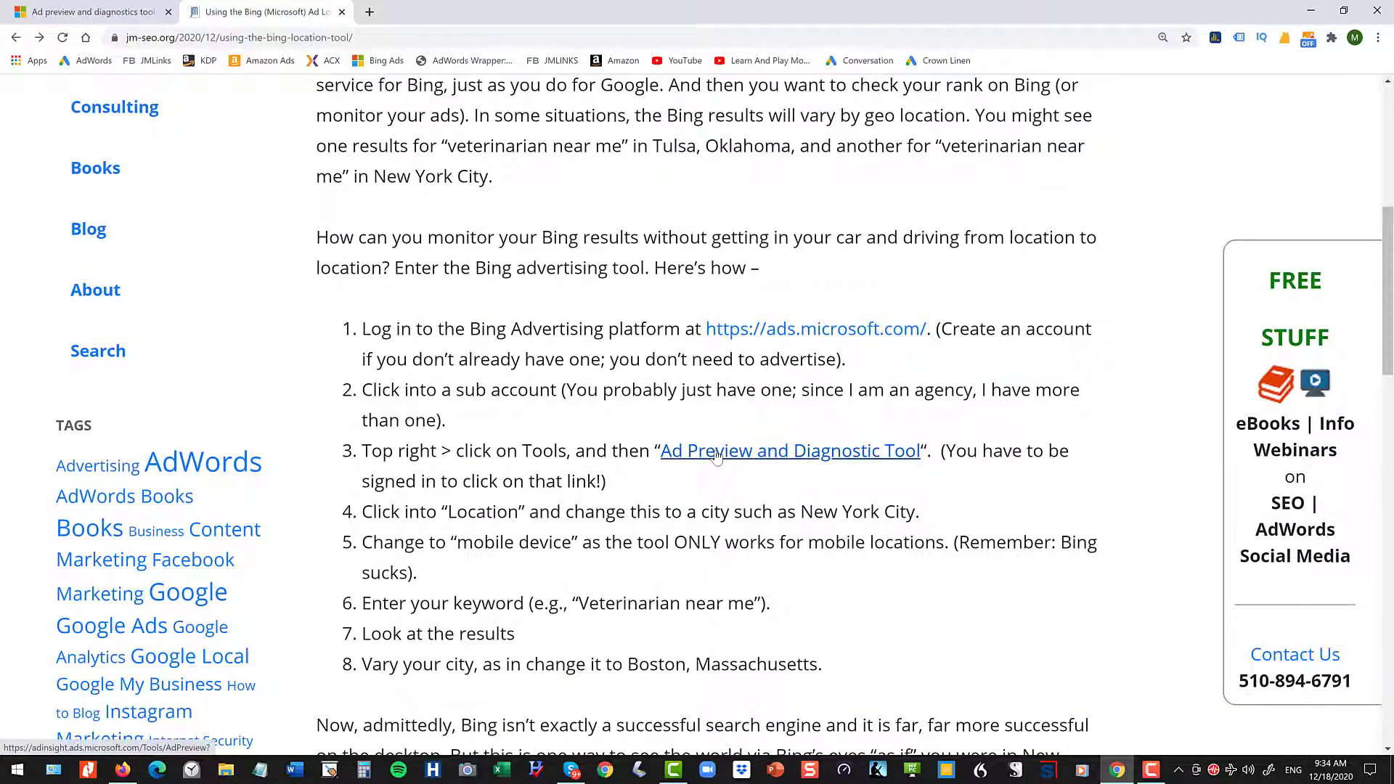
scroll(731, 445, down, 3)
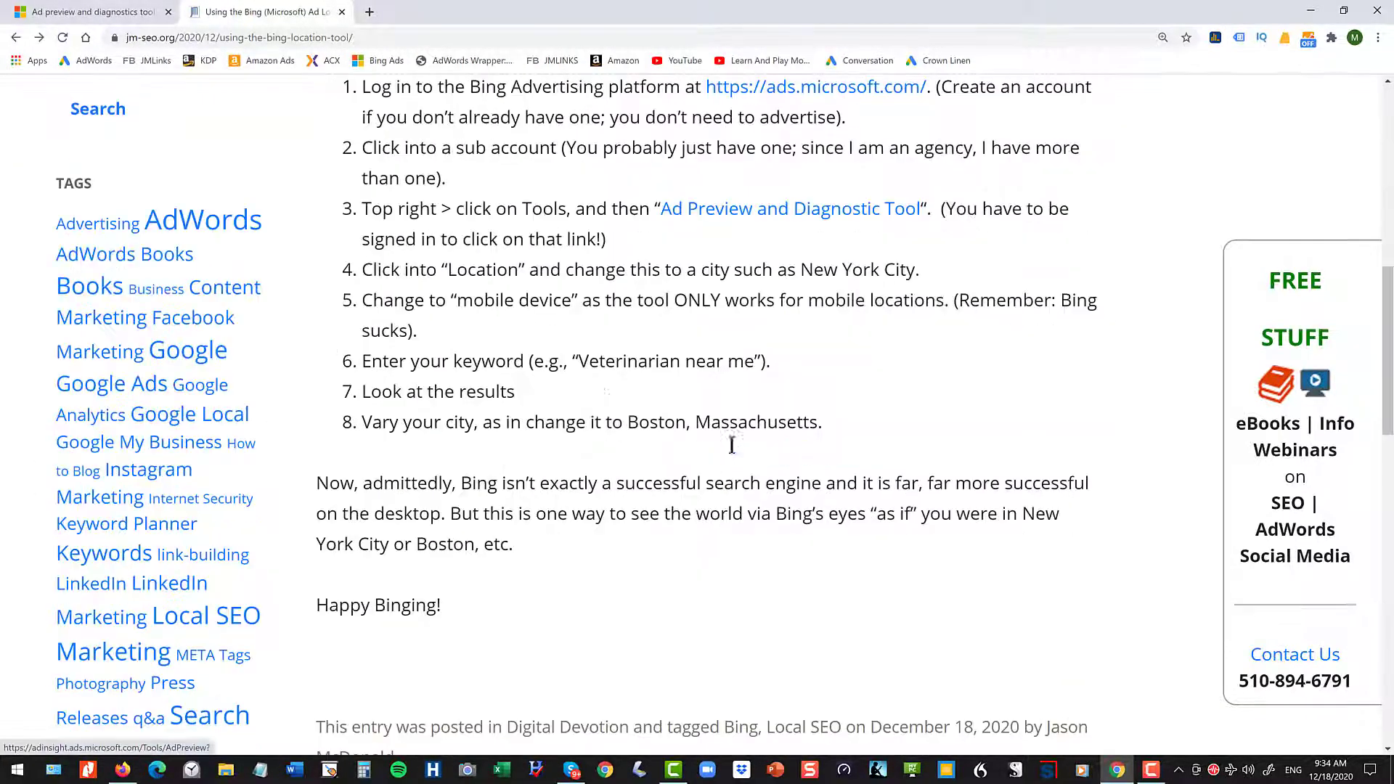
Preview 'Veterinarian Near Me' on a mobile device with the location set to New York city.
click(109, 12)
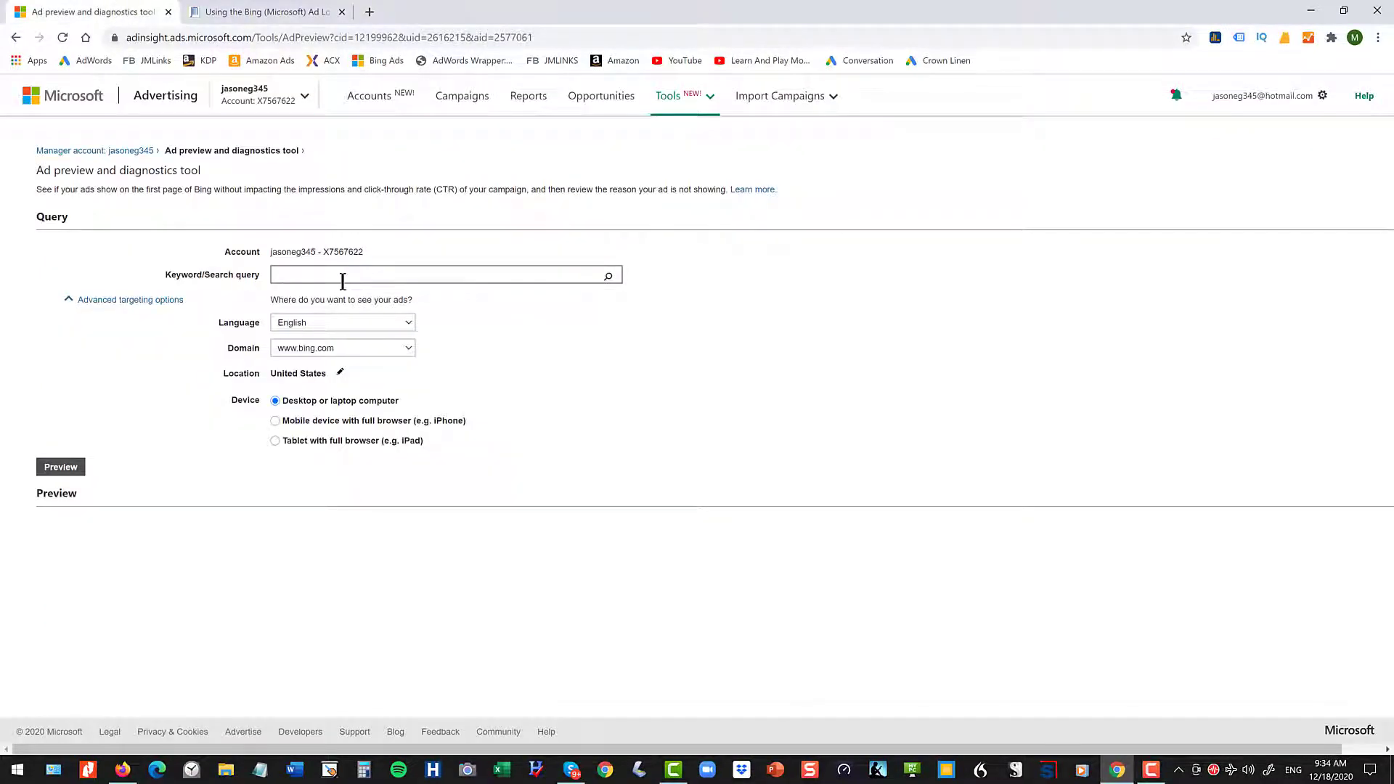
text(Veterinanar)
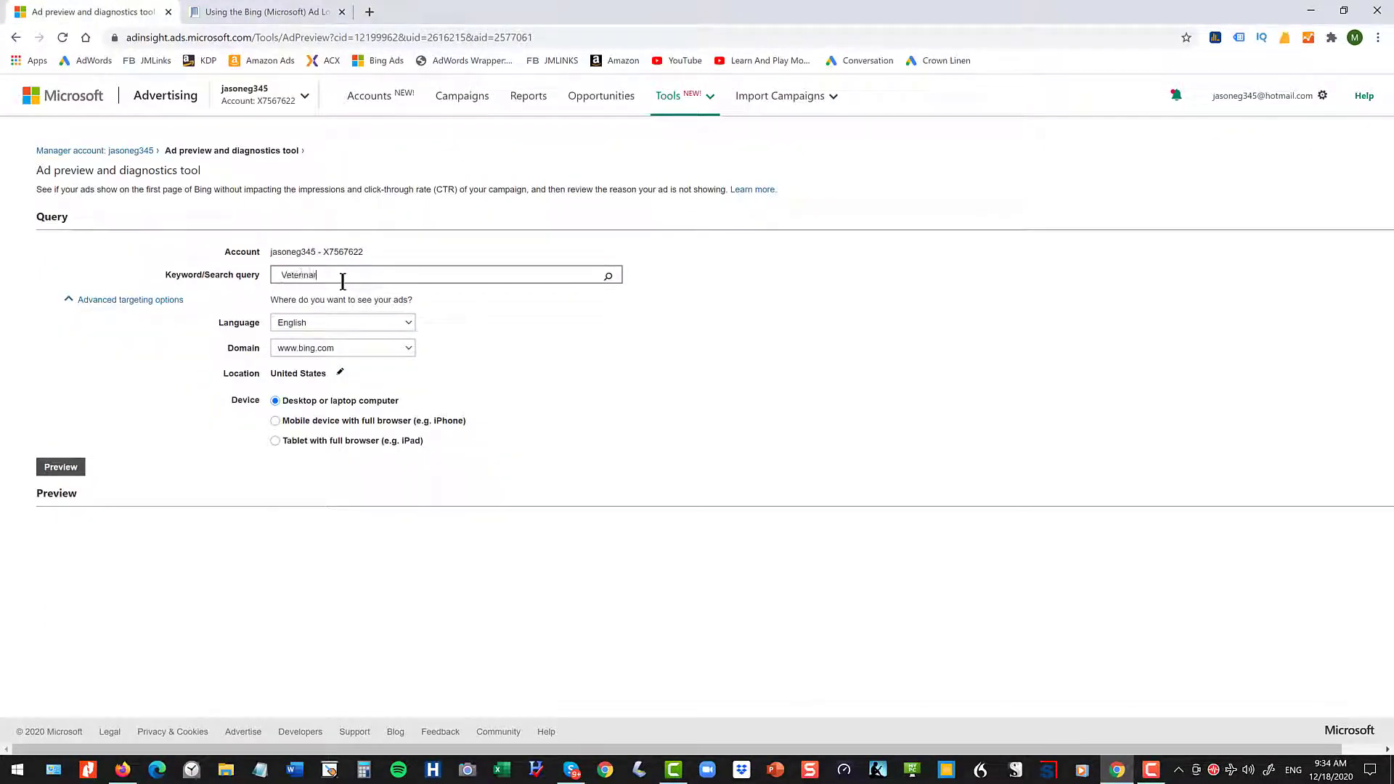
text(Near Me)
click(340, 372)
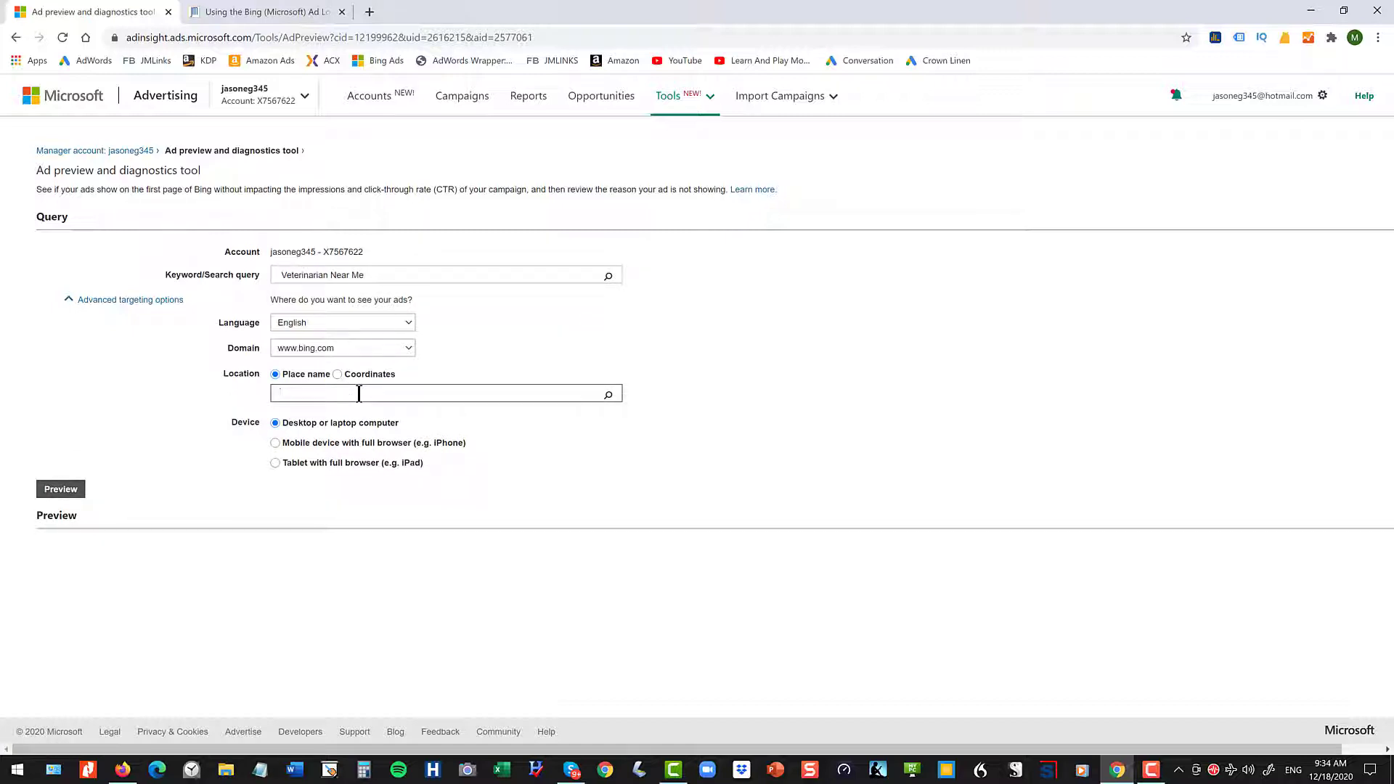
text(New York)
key(Return)
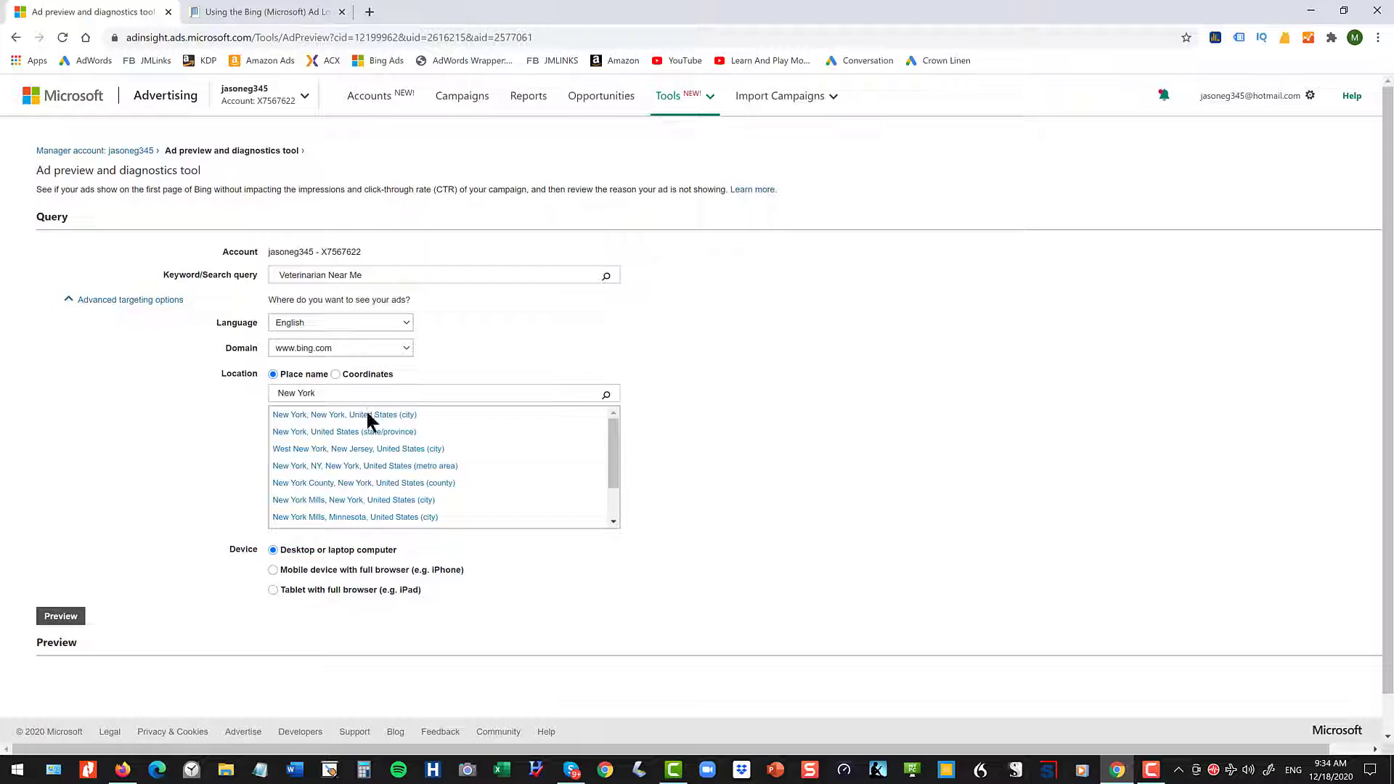
click(368, 415)
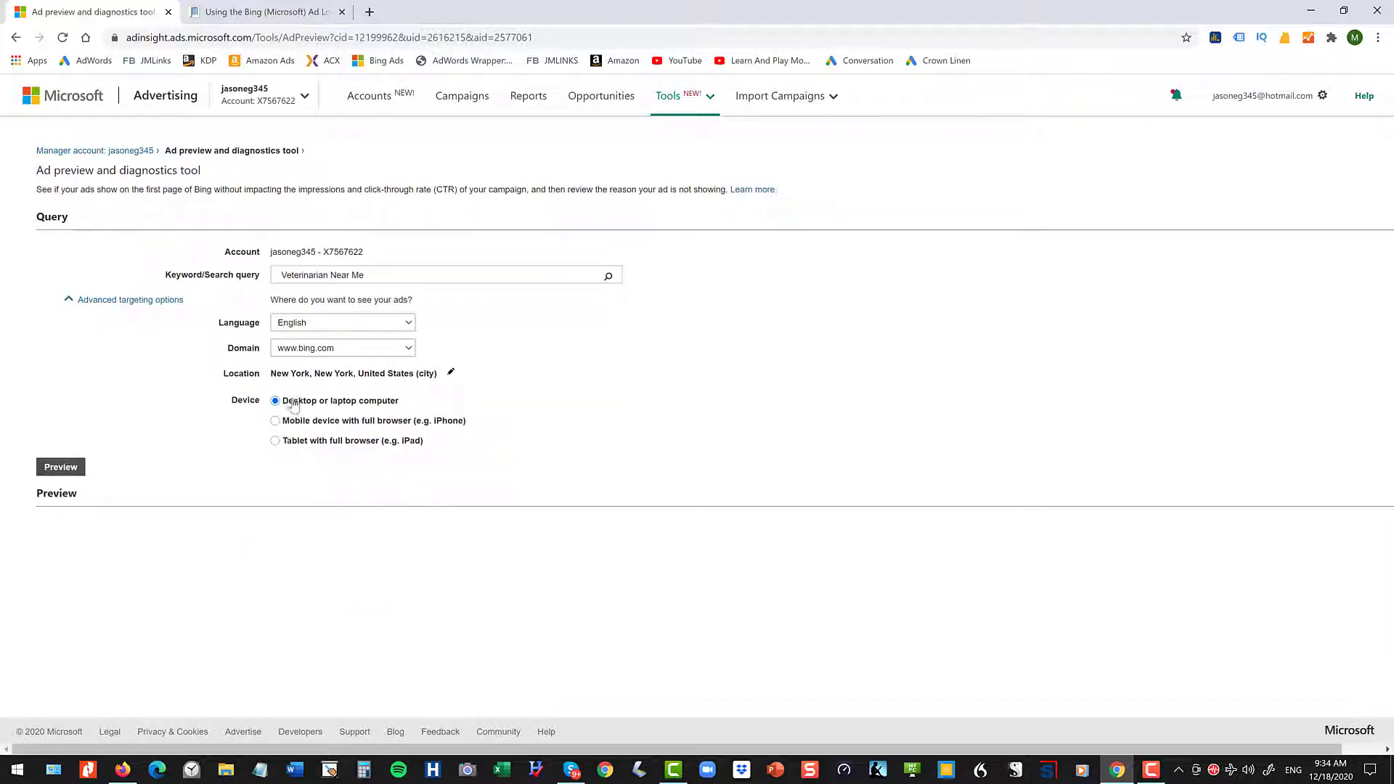
click(276, 420)
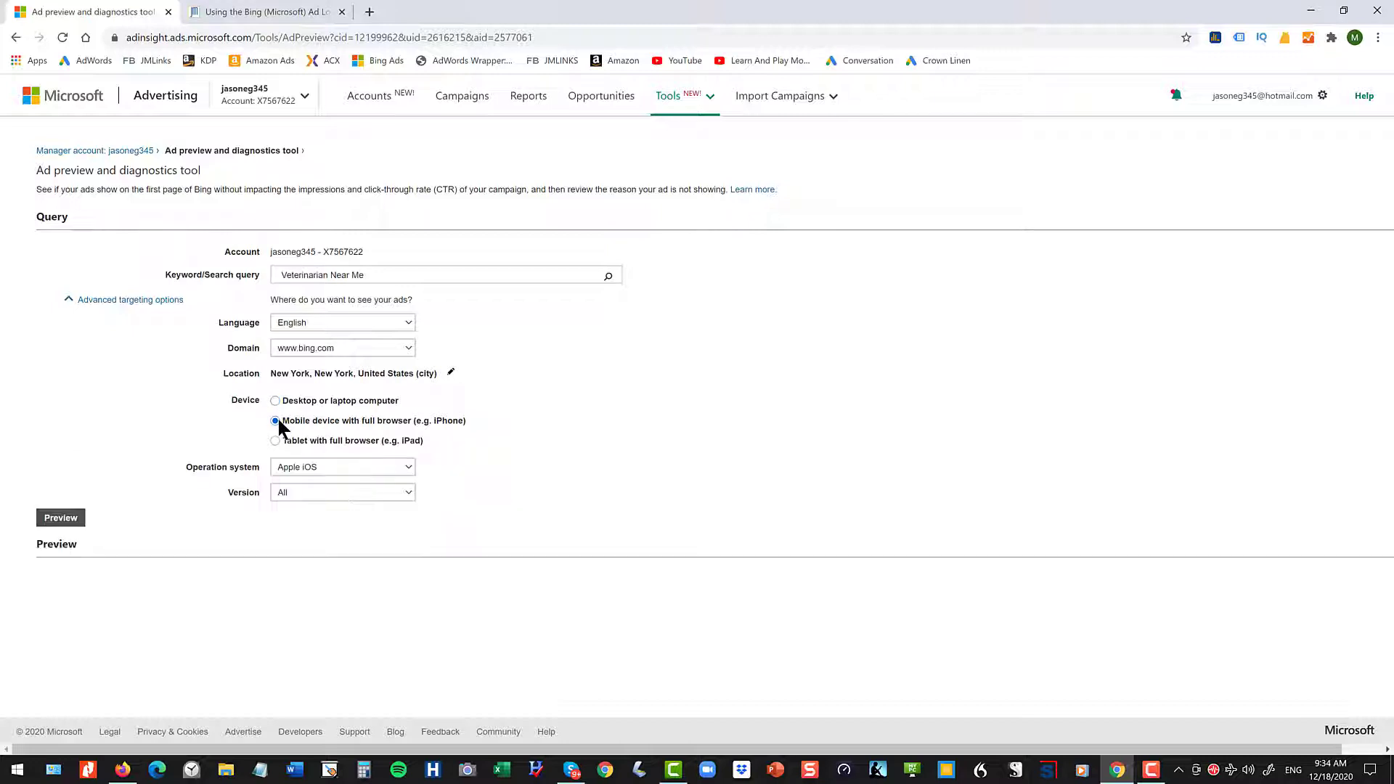
click(73, 515)
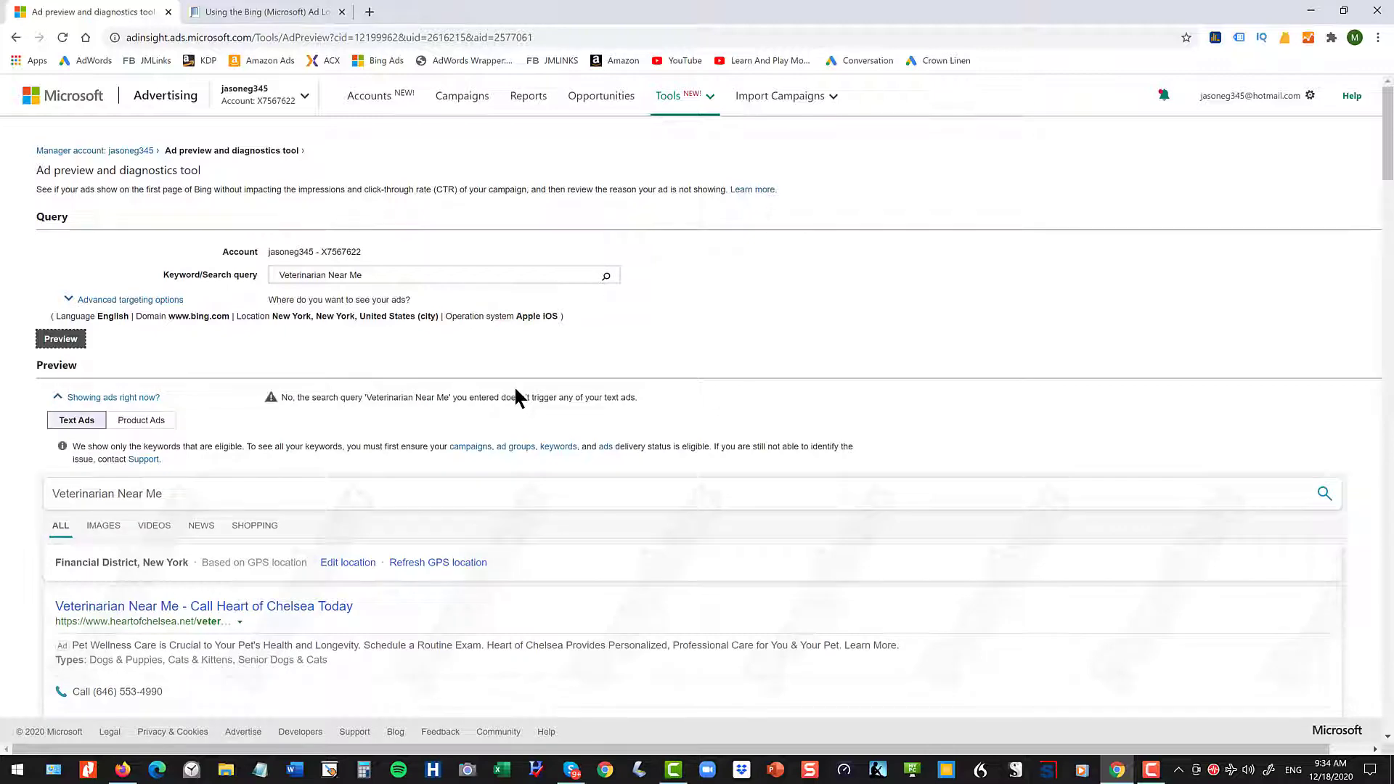
Scroll through the New York mobile results (competitor vet ads, local listings, Yelp, videos) and back up.
scroll(520, 395, down, 10)
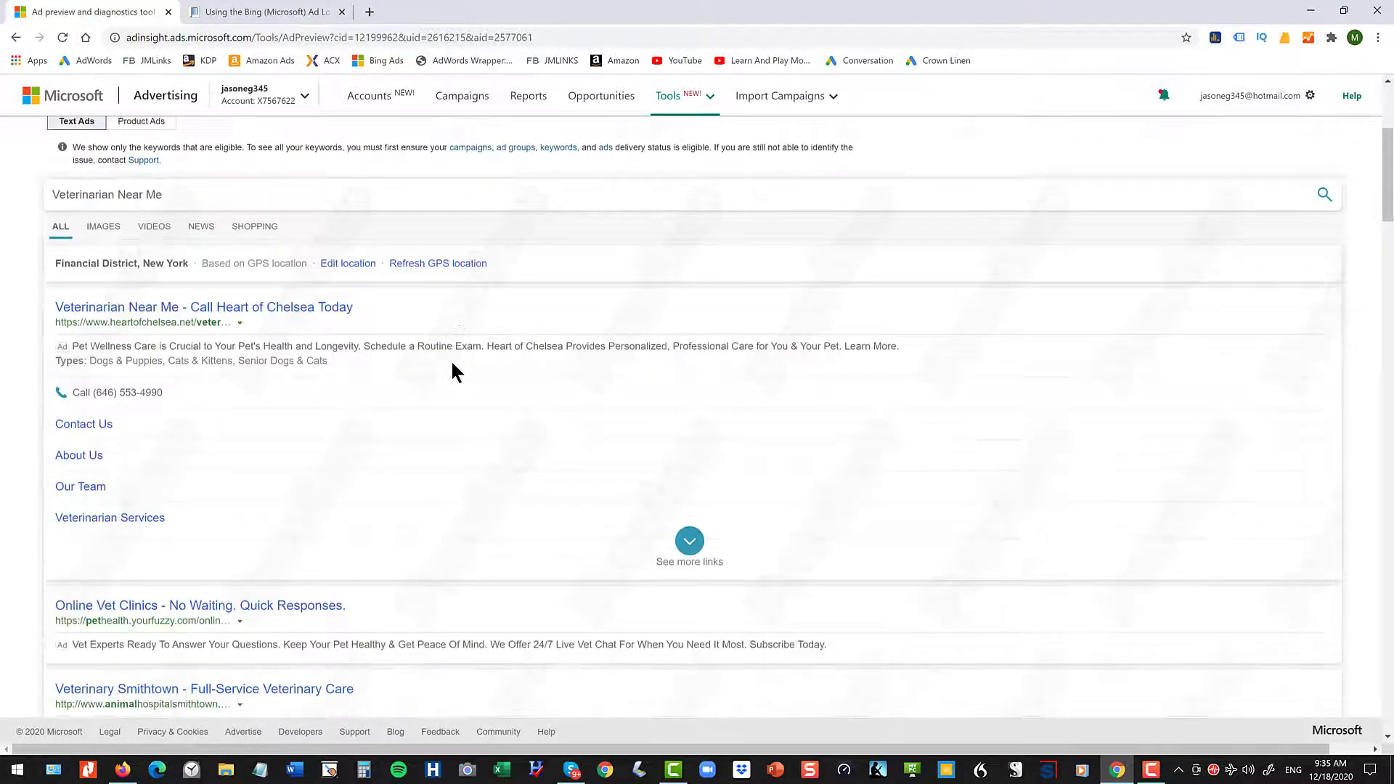
scroll(452, 363, down, 3)
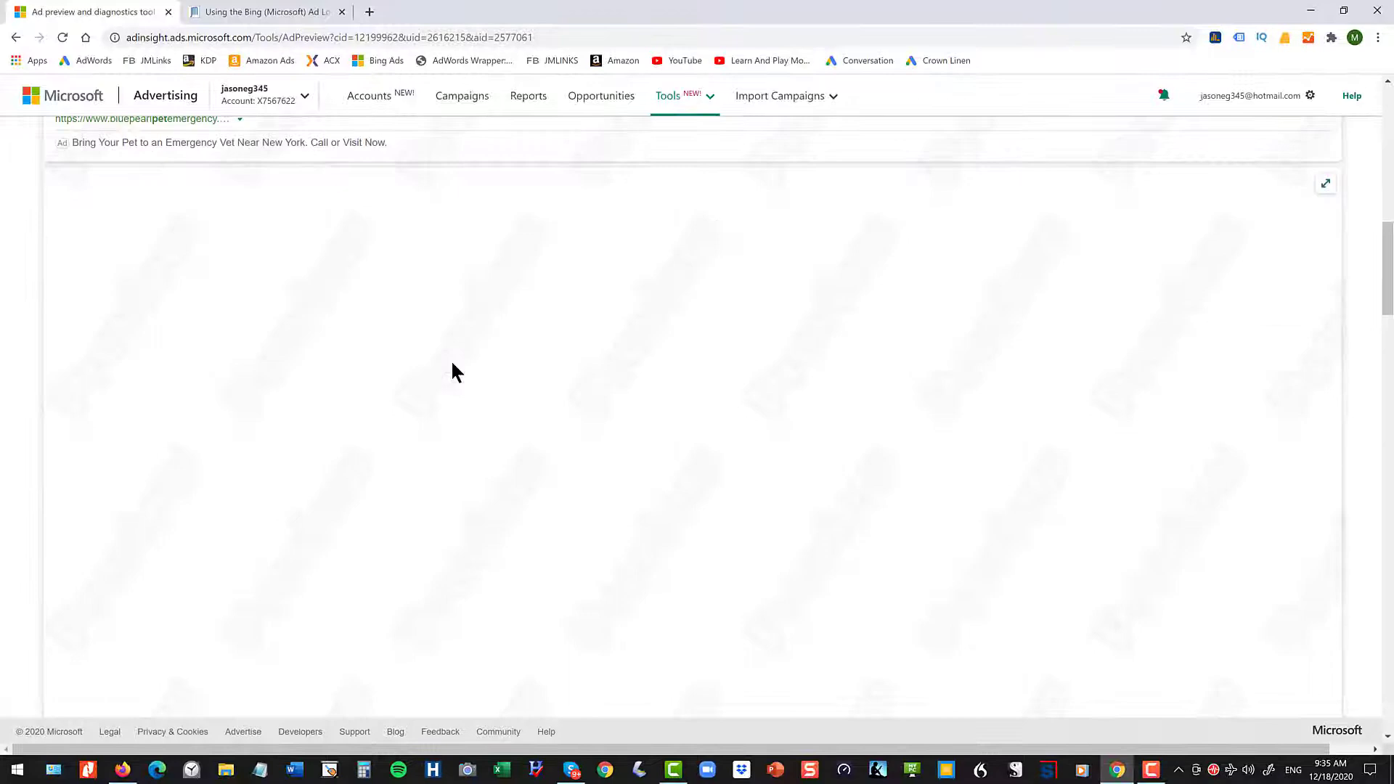
scroll(452, 364, down, 8)
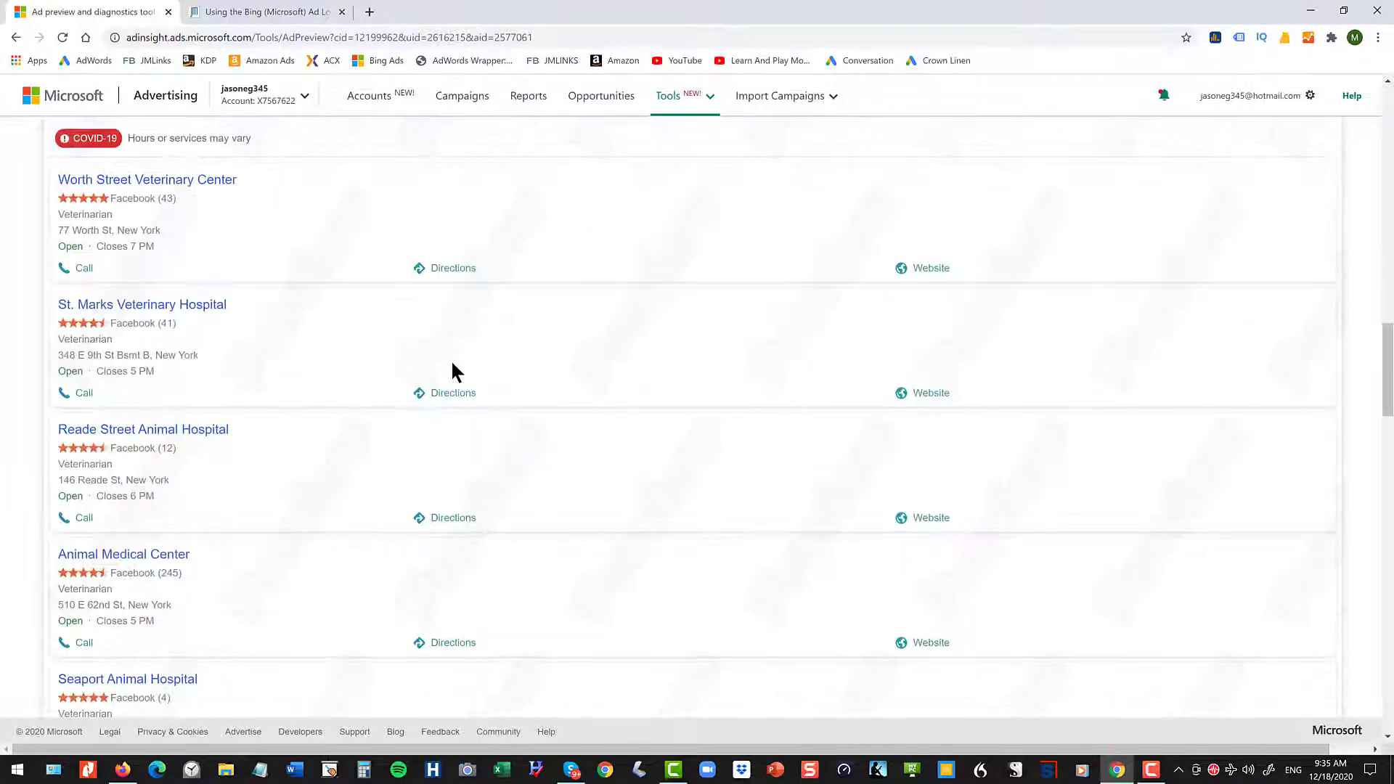
scroll(378, 269, down, 6)
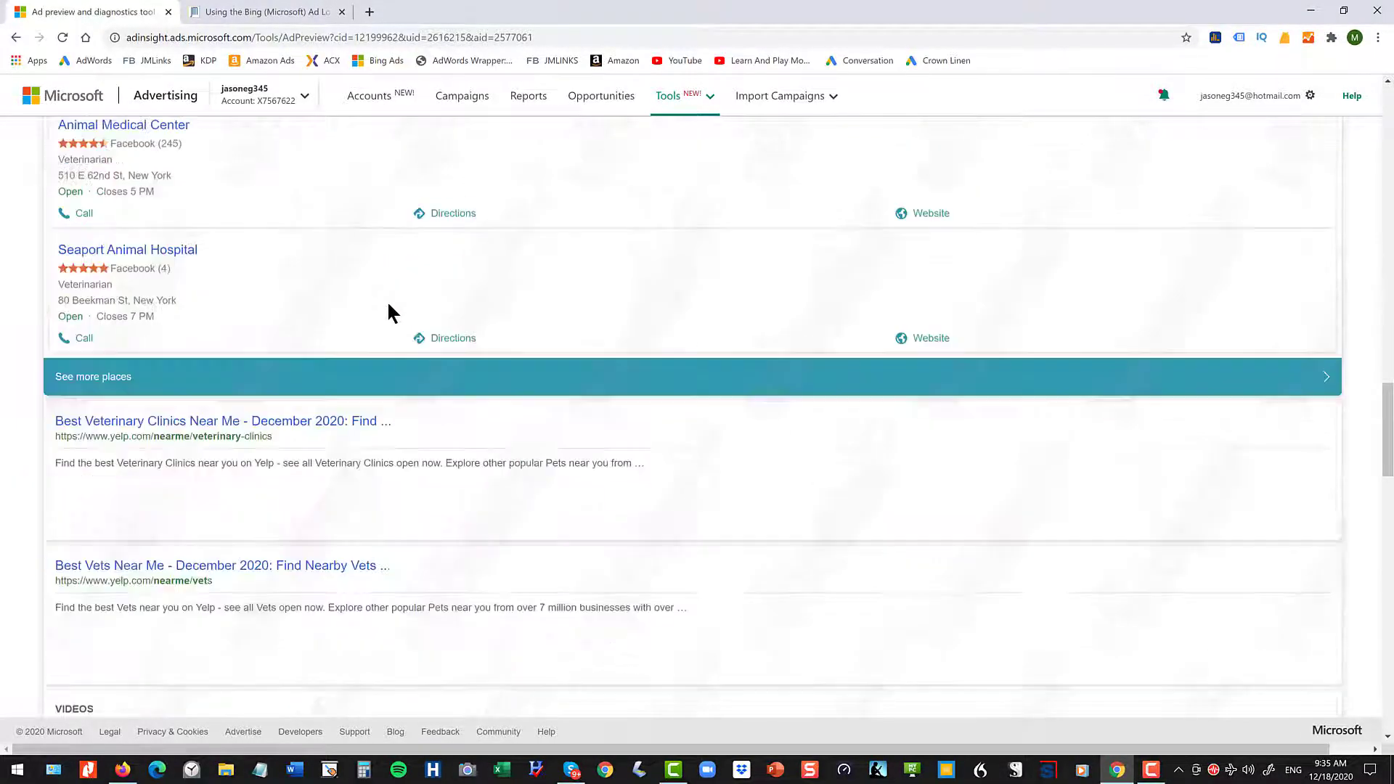
scroll(388, 303, down, 6)
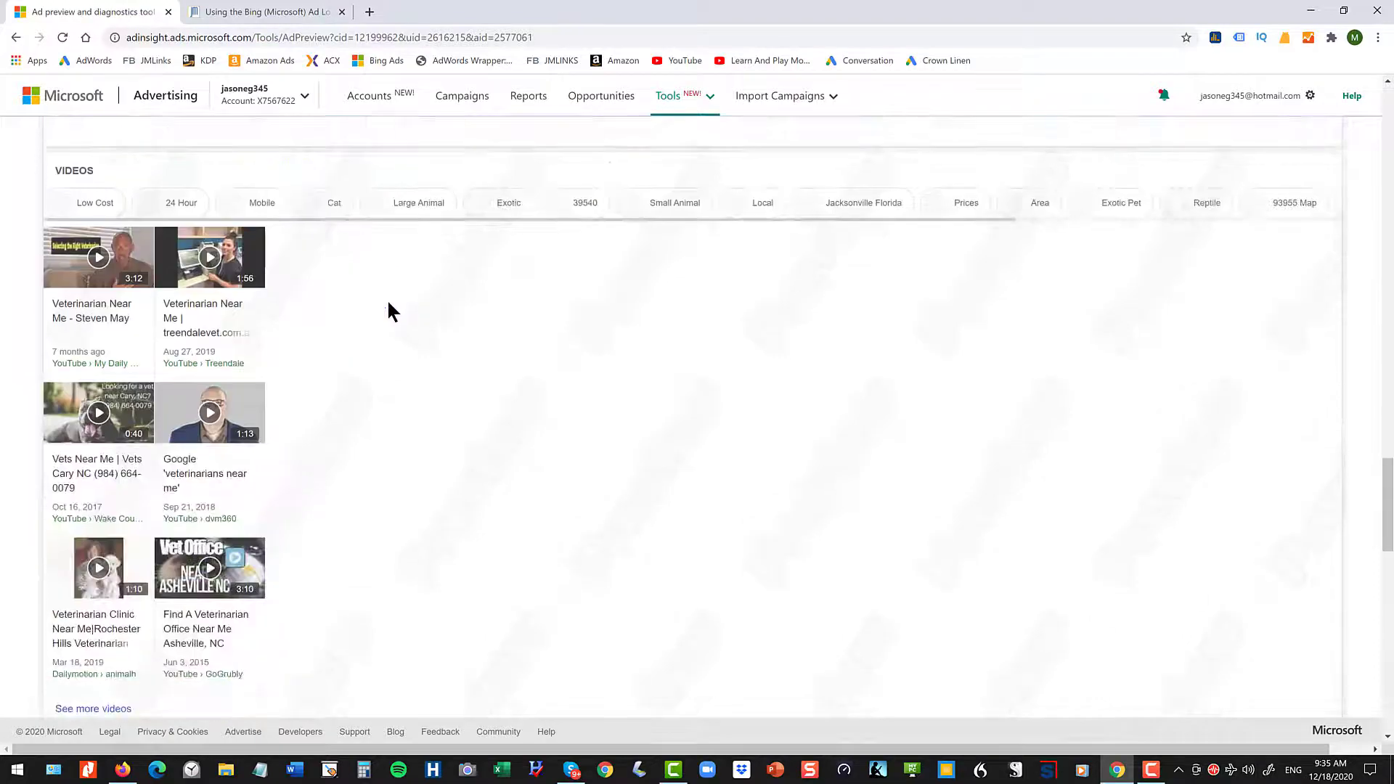
scroll(388, 302, up, 6)
scroll(388, 302, up, 3)
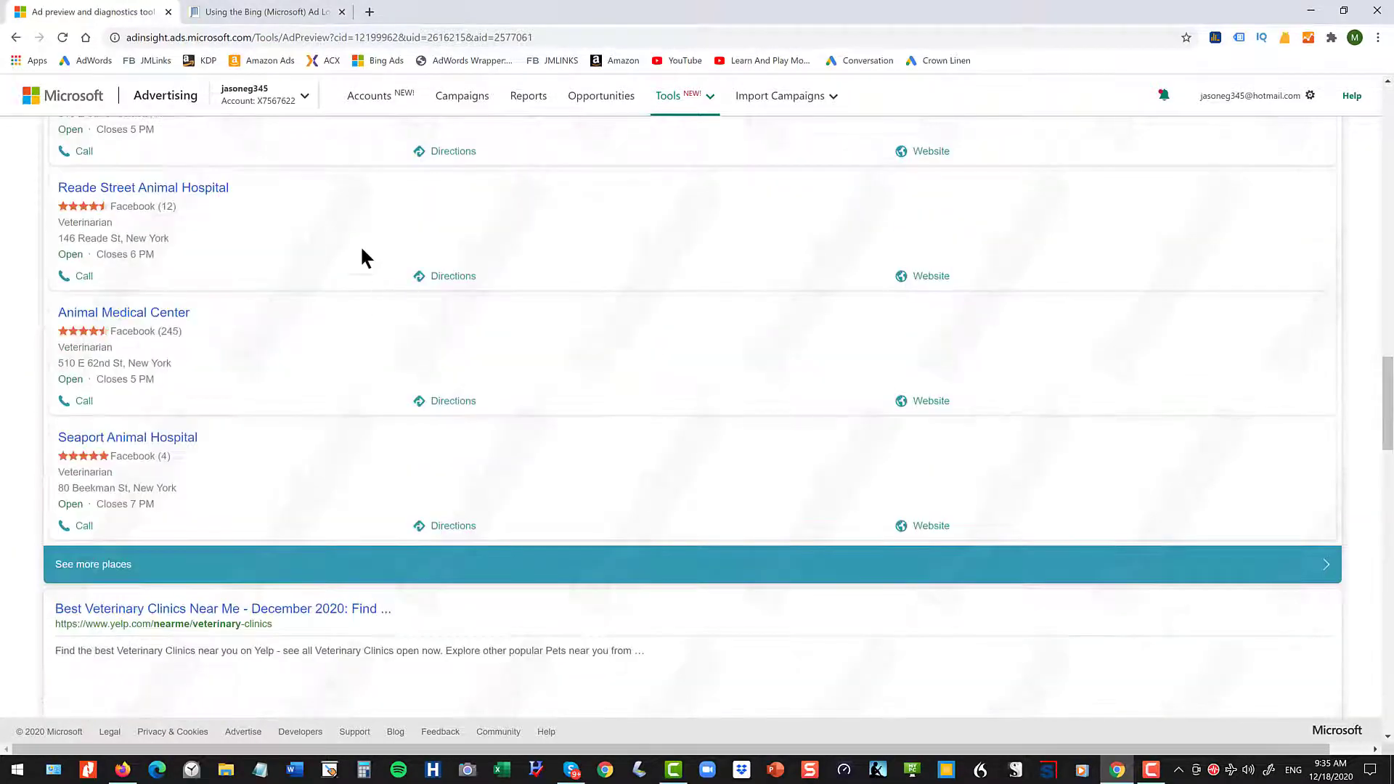
scroll(360, 245, up, 3)
scroll(181, 290, down, 6)
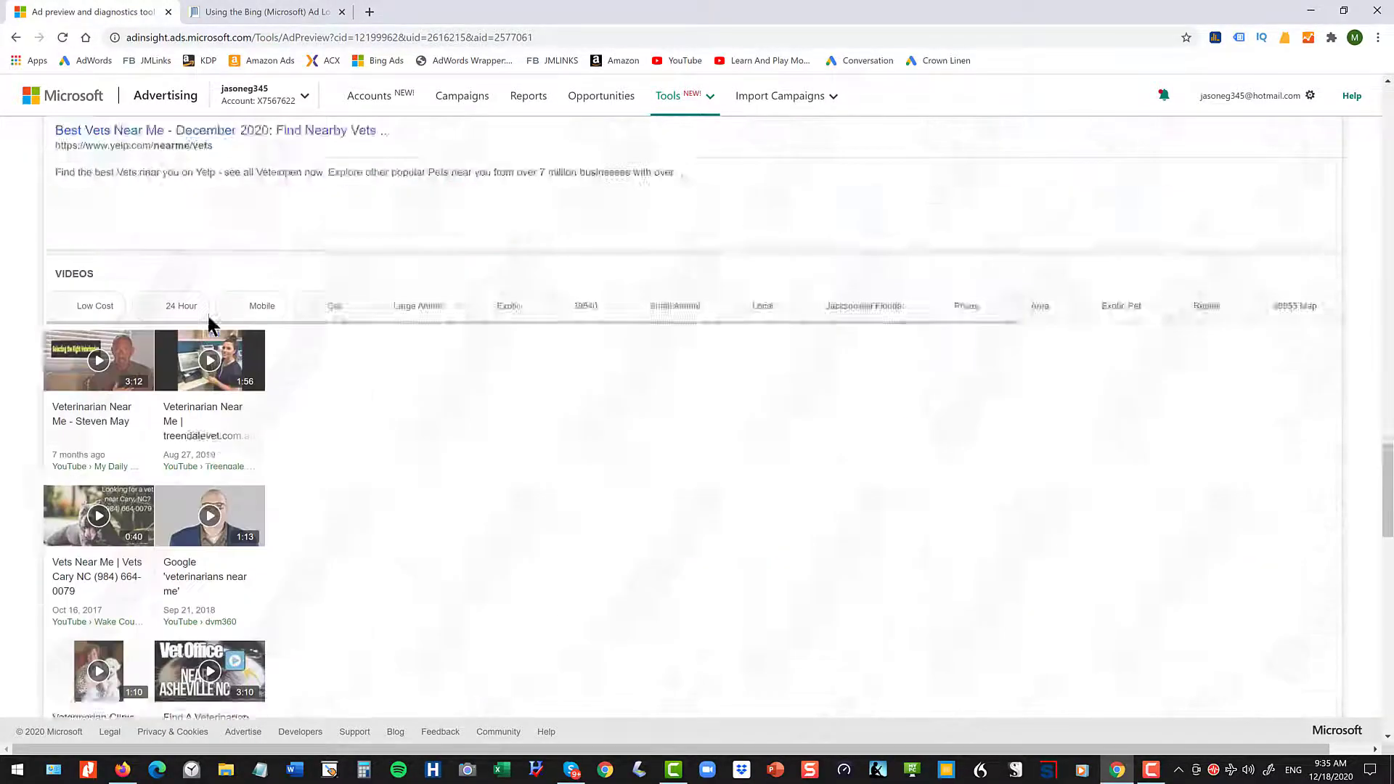
scroll(218, 312, up, 15)
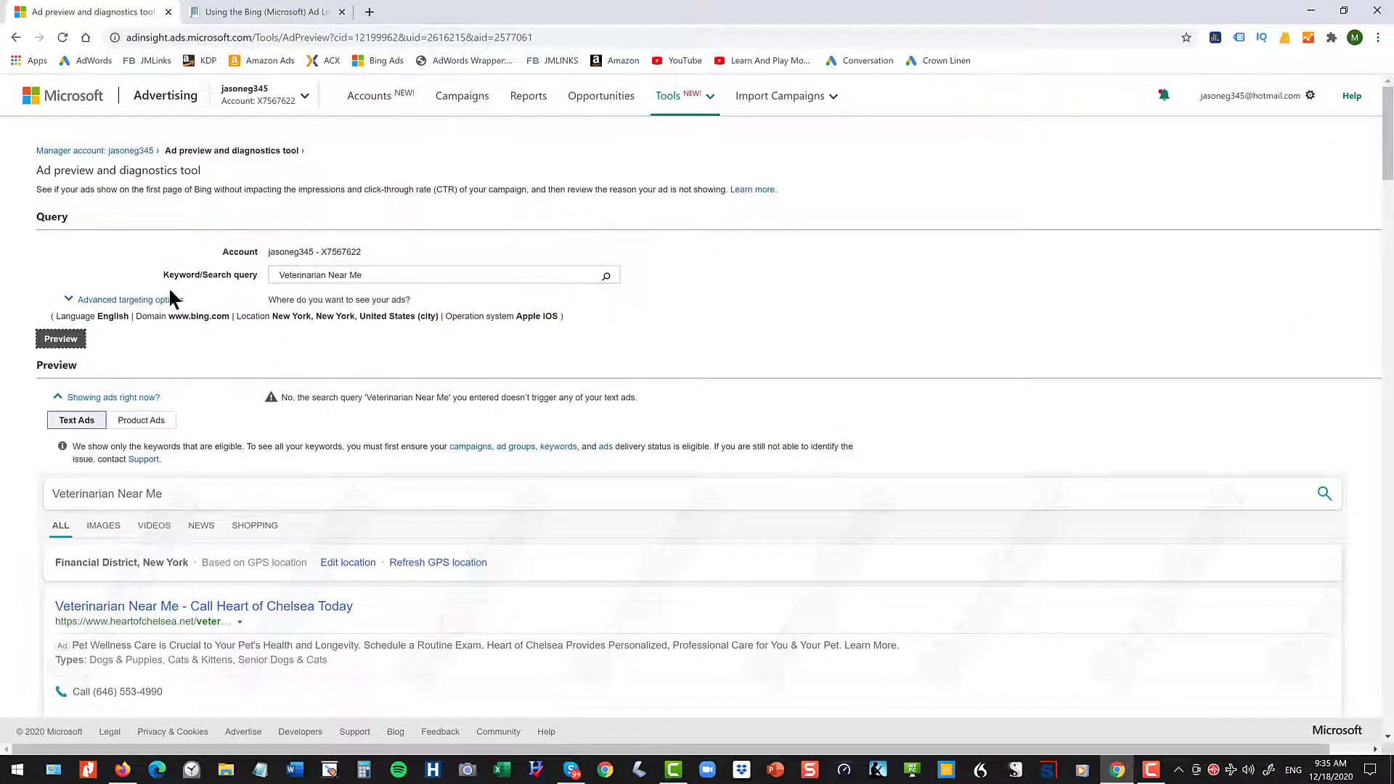
Change the preview location to Boston, Massachusetts, United States (city) and rerun the preview.
click(73, 302)
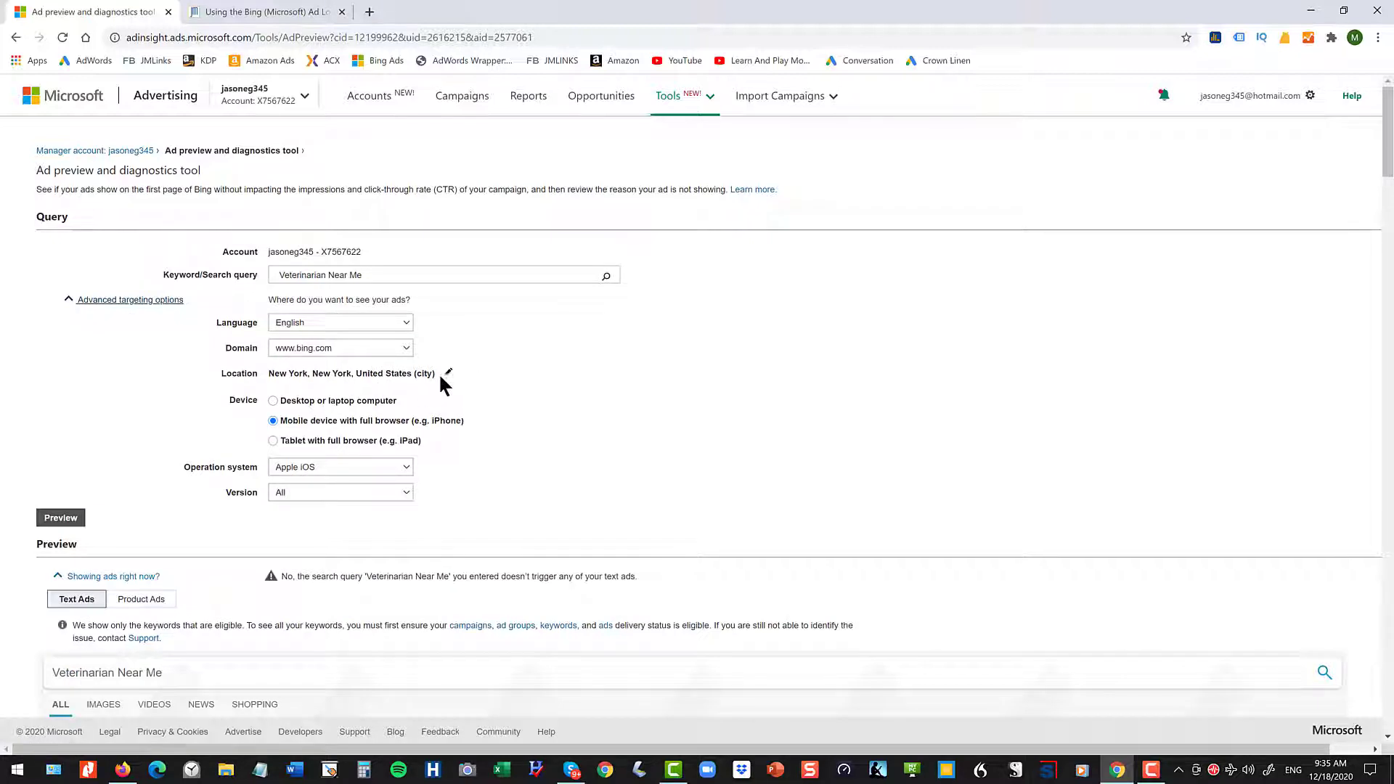
mouse_move(445, 378)
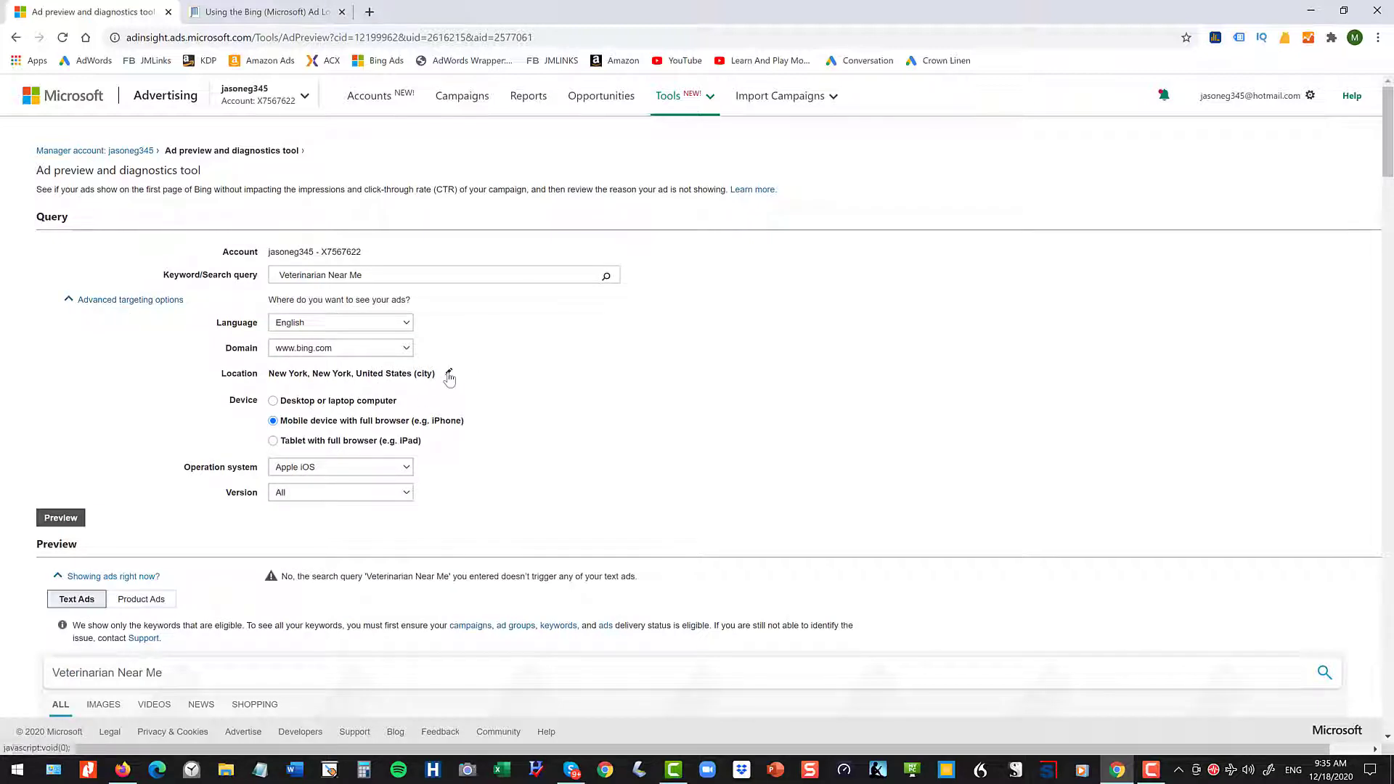
click(449, 373)
click(371, 395)
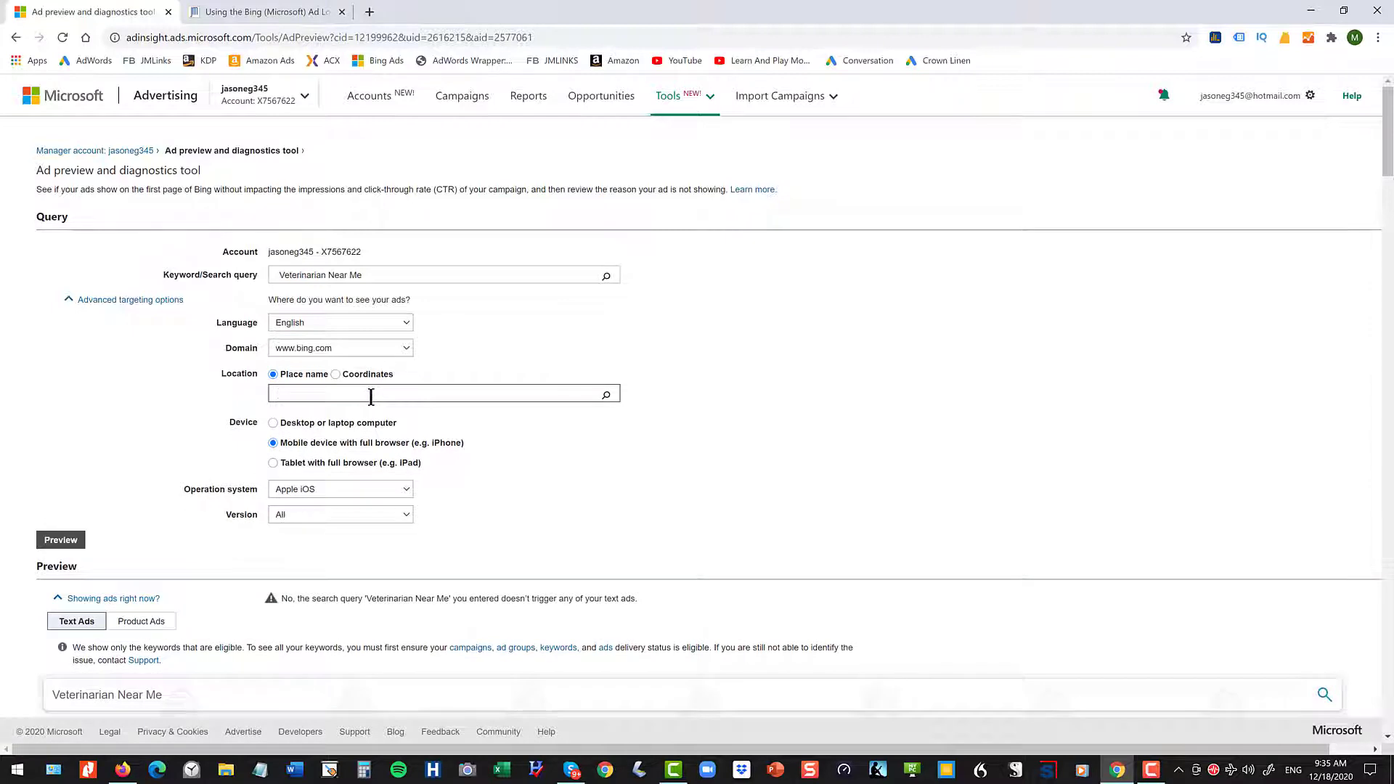
text(Boston)
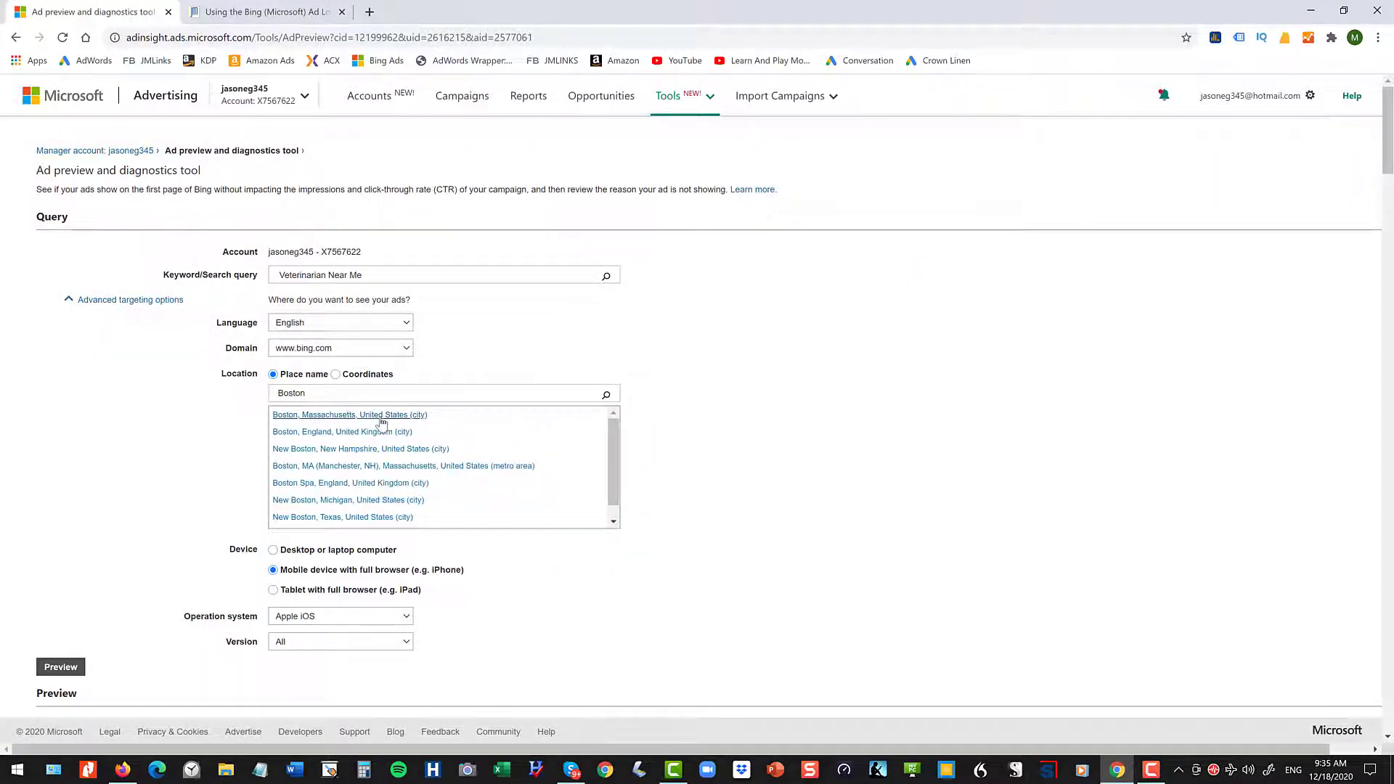
click(381, 423)
click(58, 521)
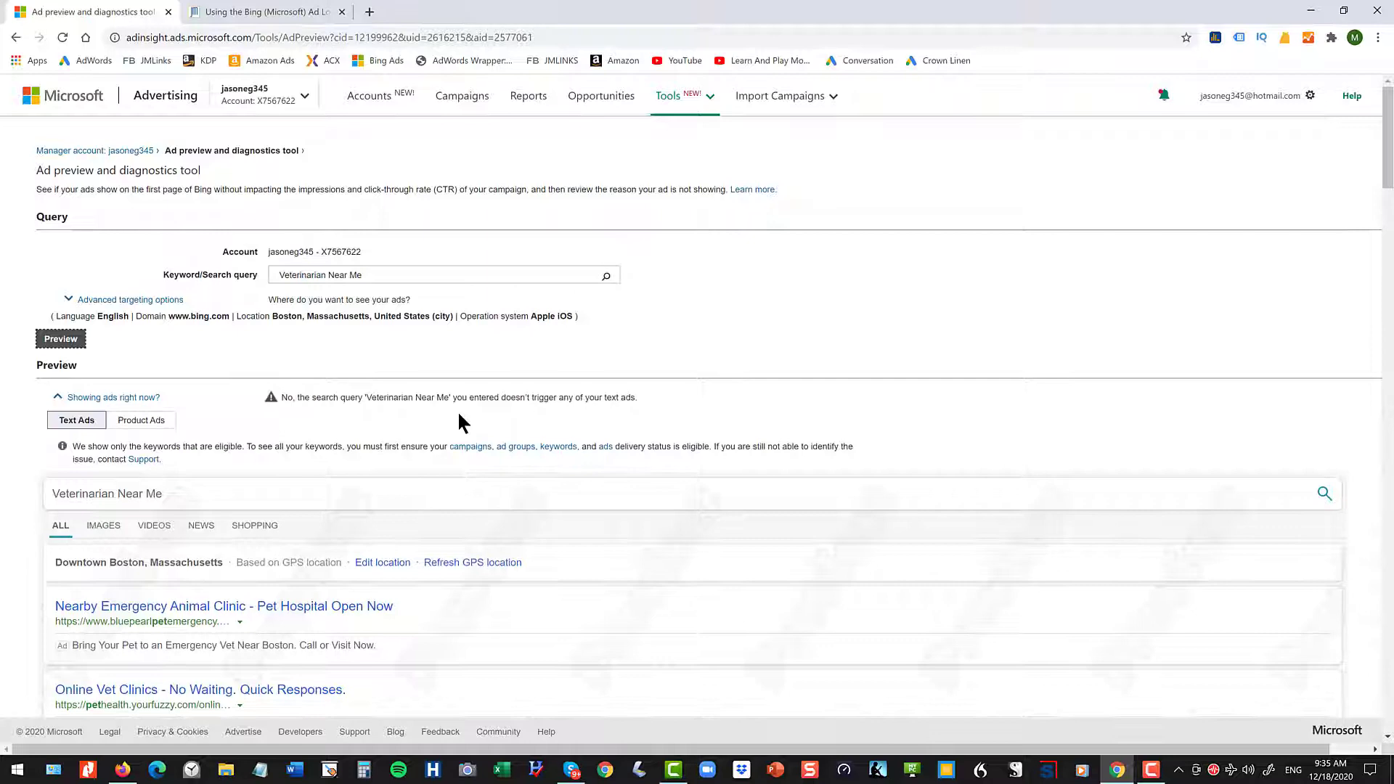
Scroll down through the Boston mobile preview results for Veterinarian Near Me, then back up.
scroll(457, 411, down, 4)
scroll(457, 411, down, 5)
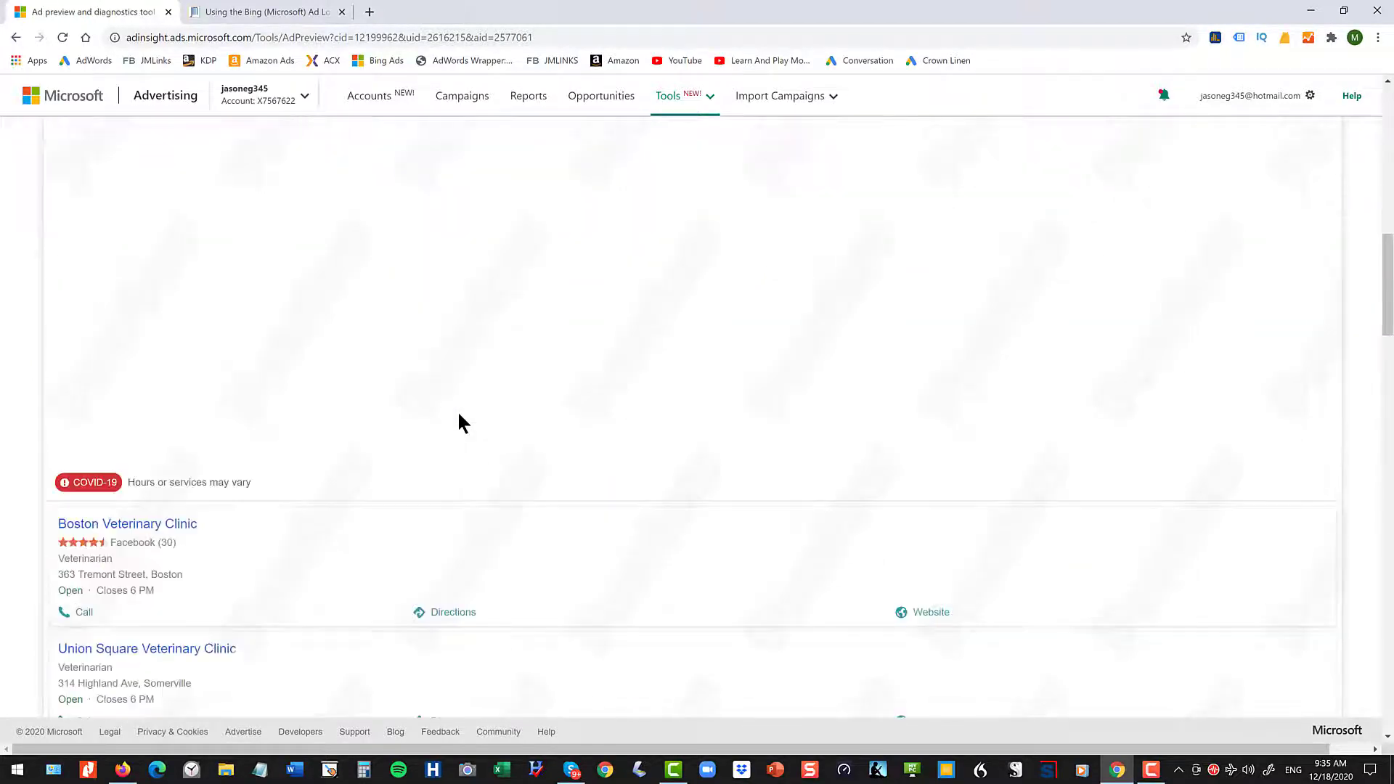
scroll(457, 411, down, 3)
scroll(459, 415, down, 3)
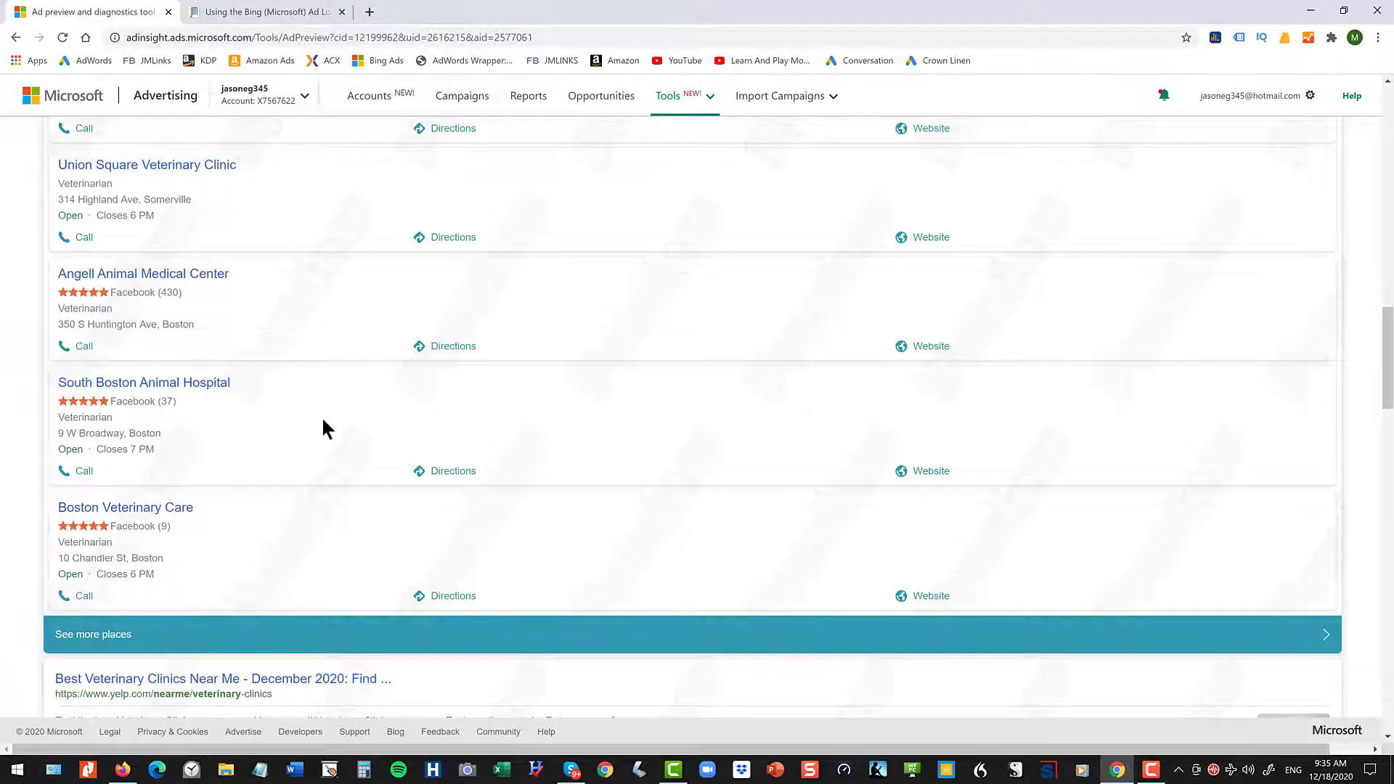
scroll(322, 429, down, 3)
scroll(323, 420, down, 3)
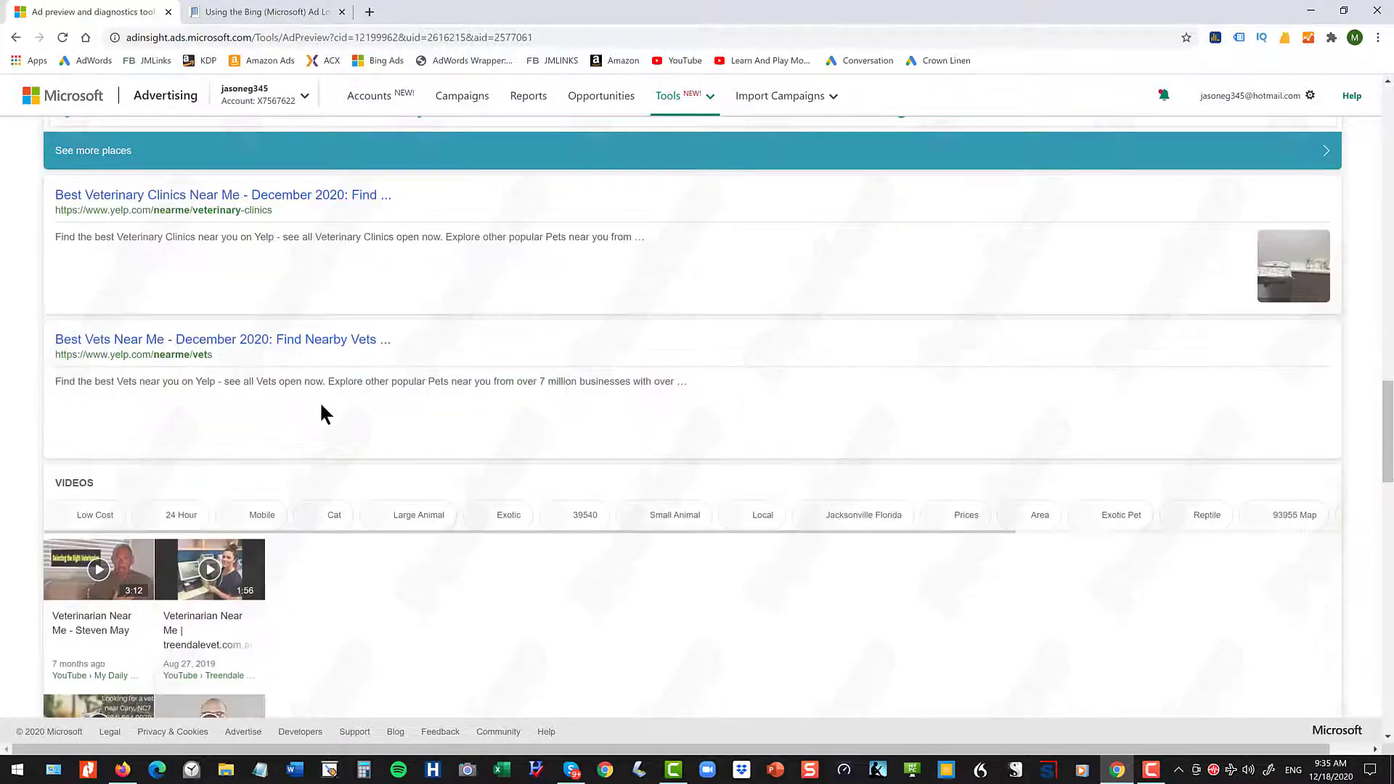
scroll(274, 299, down, 9)
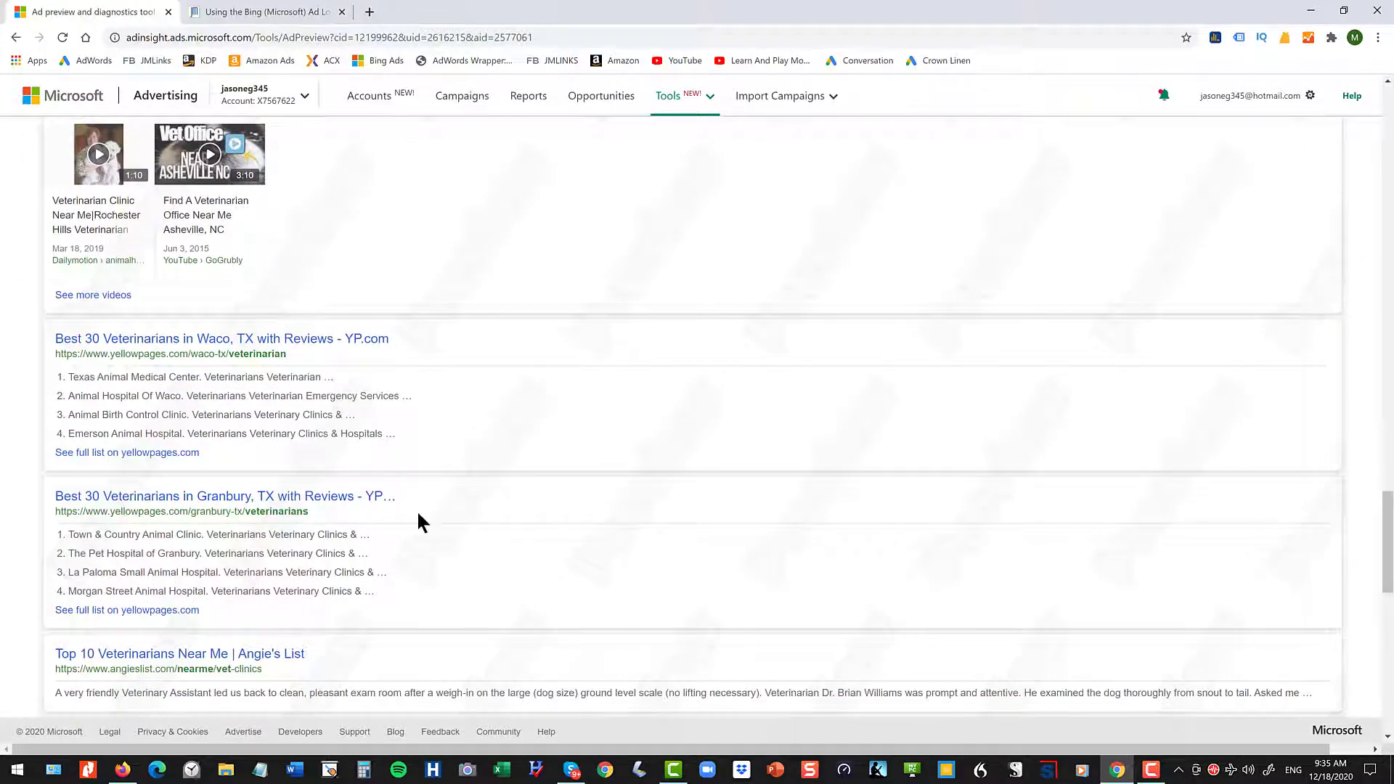
scroll(418, 512, down, 6)
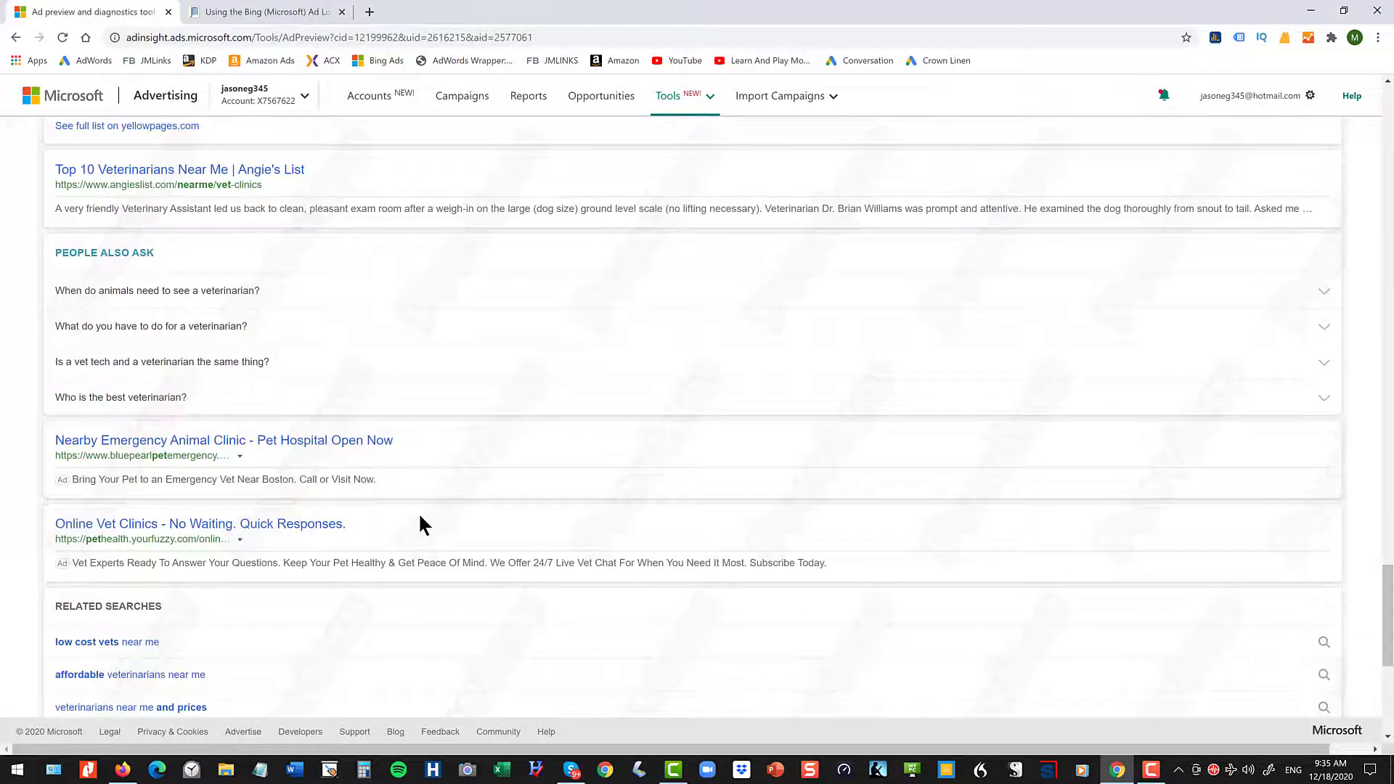
scroll(418, 511, up, 20)
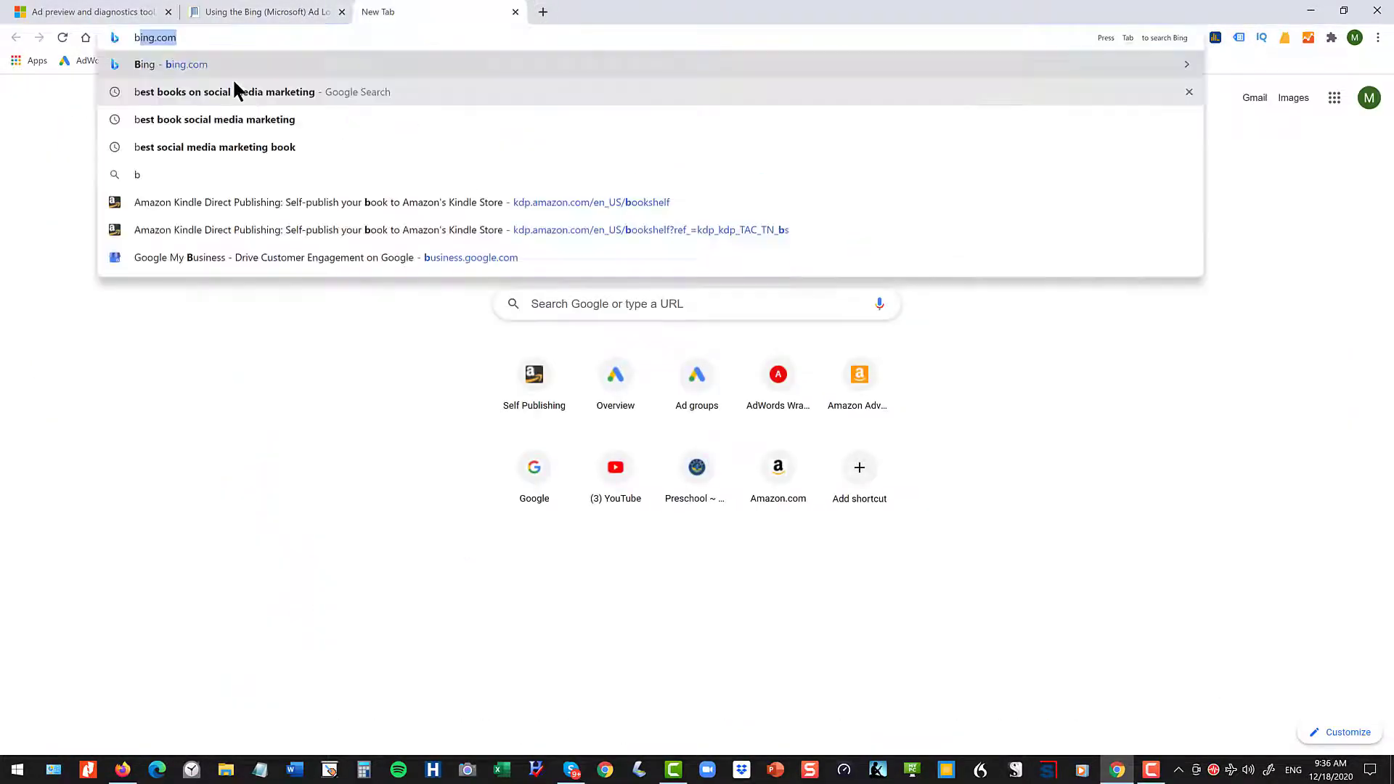
Load bing.com and search for 'Veterinarian Boston MA'.
key(Return)
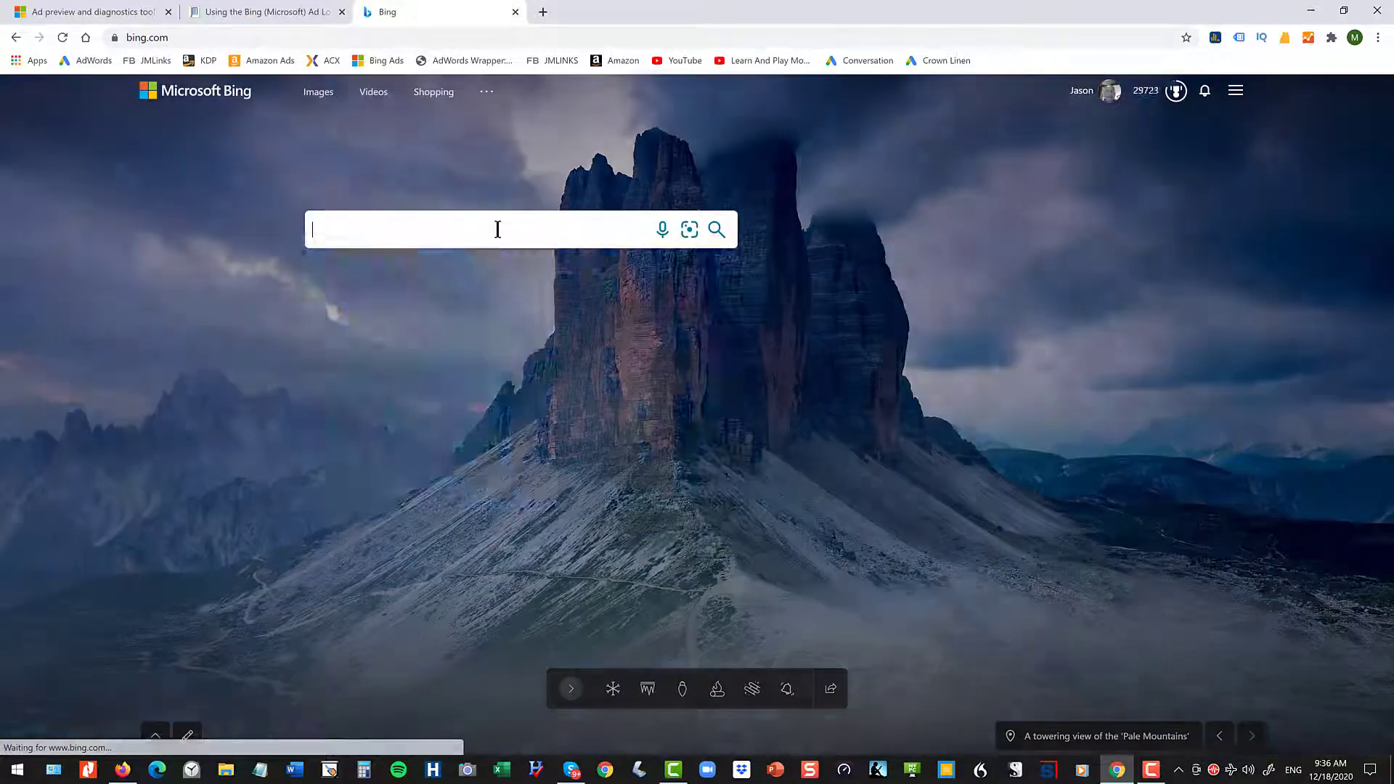
click(498, 229)
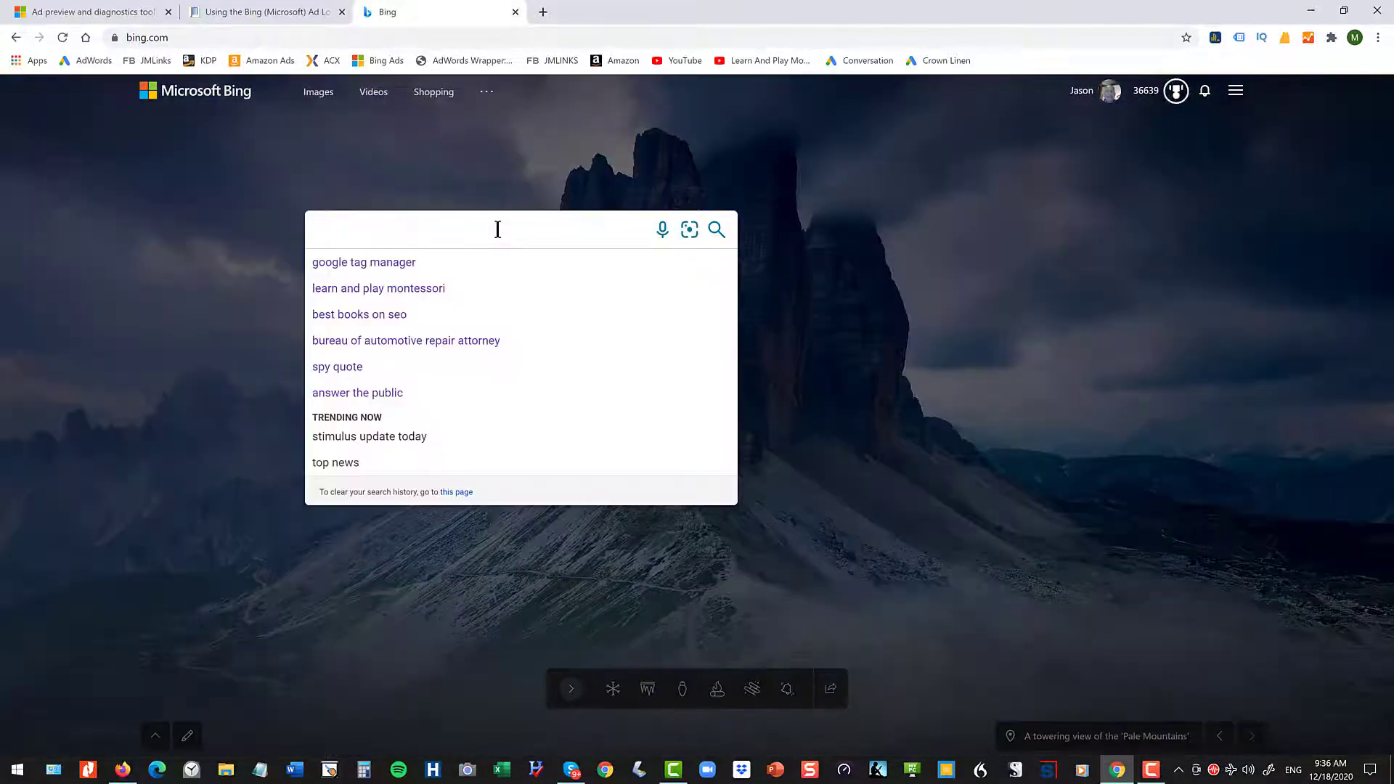
text(Veteria)
key(BackSpace)
key(BackSpace)
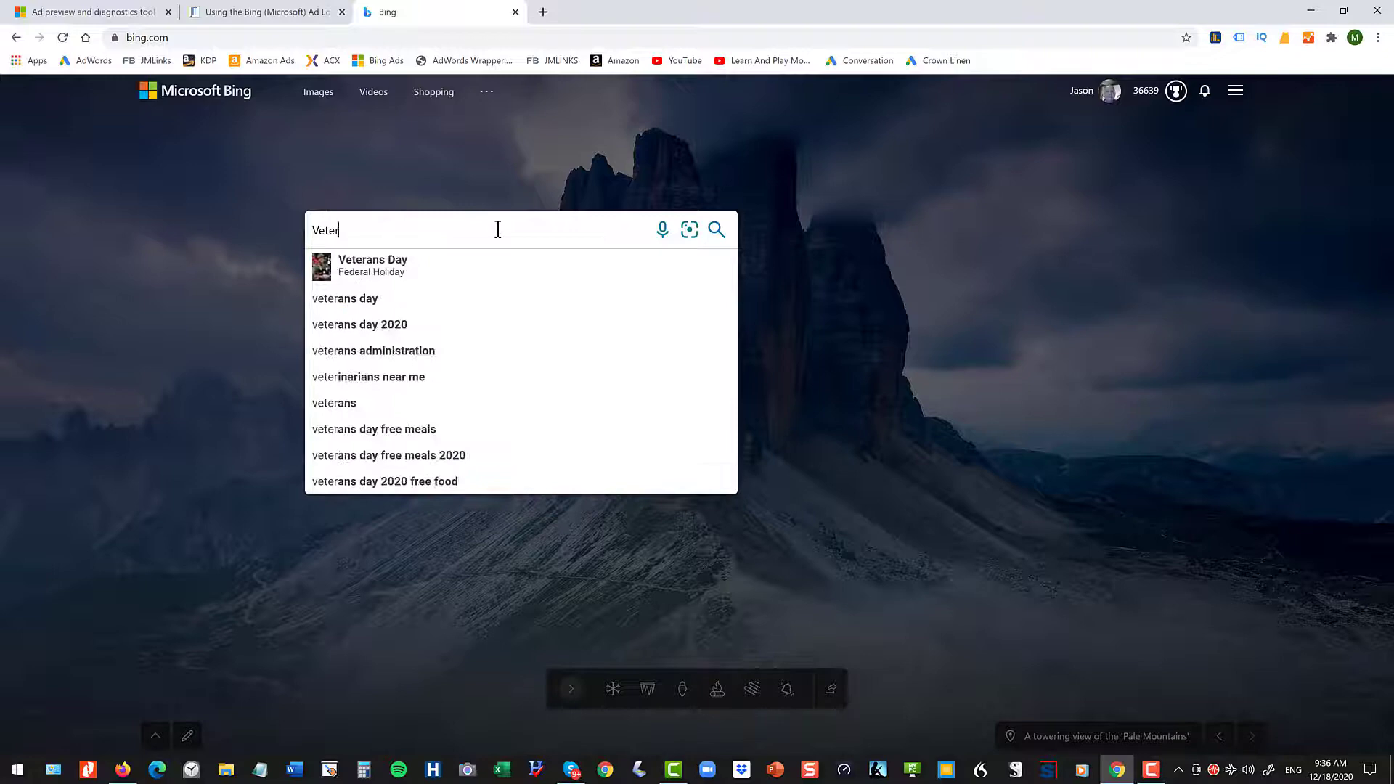
text(inarian Boston MA)
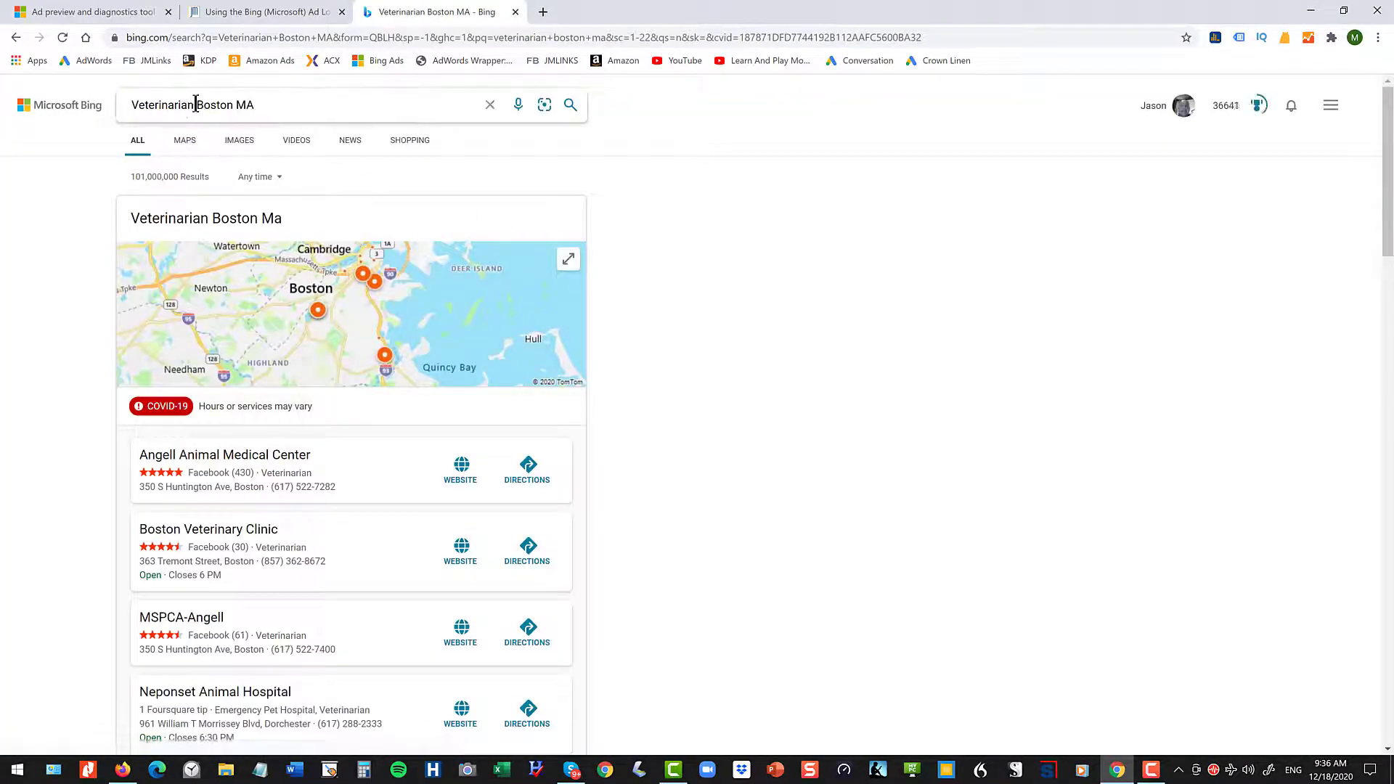
Replace 'Boston MA' with 'NYC' in the query and search 'Veterinarian NYC'.
drag(196, 105, 286, 99)
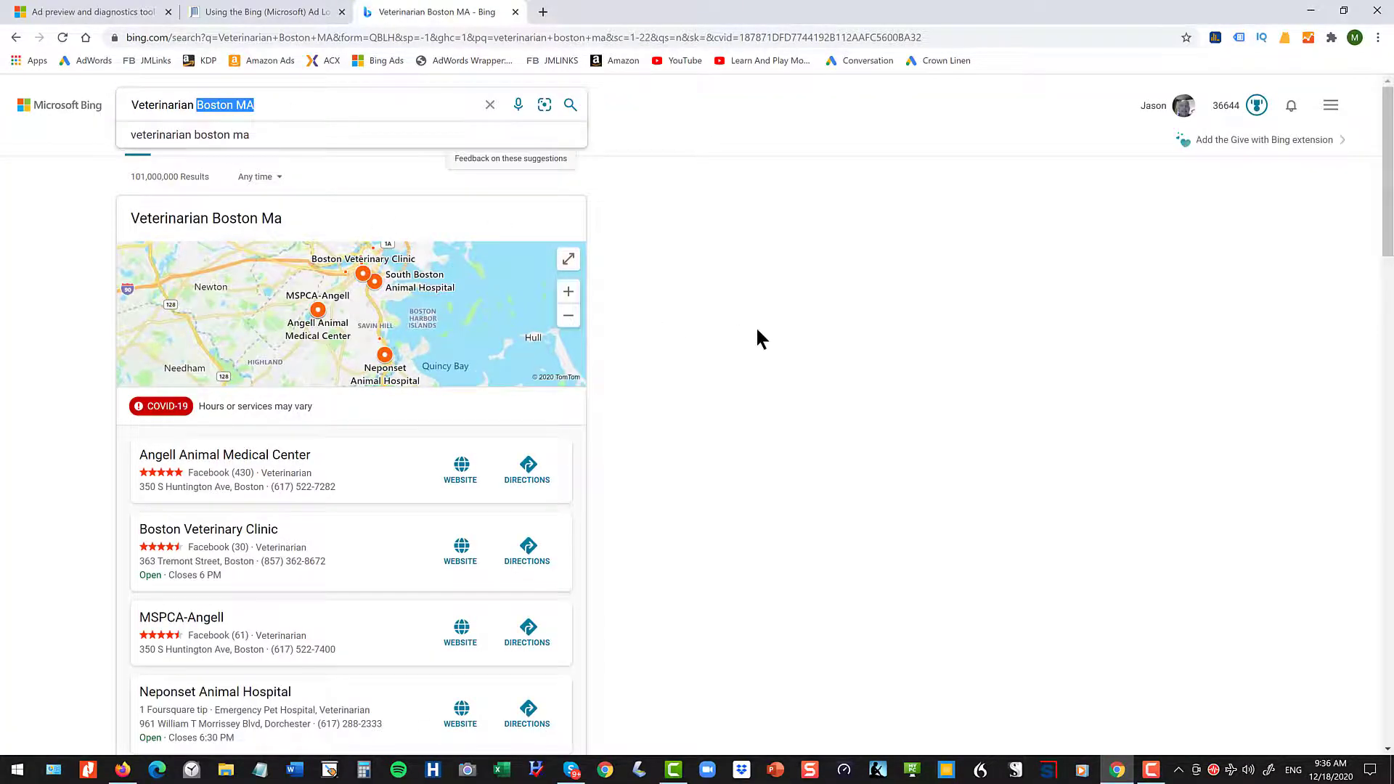
scroll(756, 326, down, 8)
scroll(755, 325, down, 7)
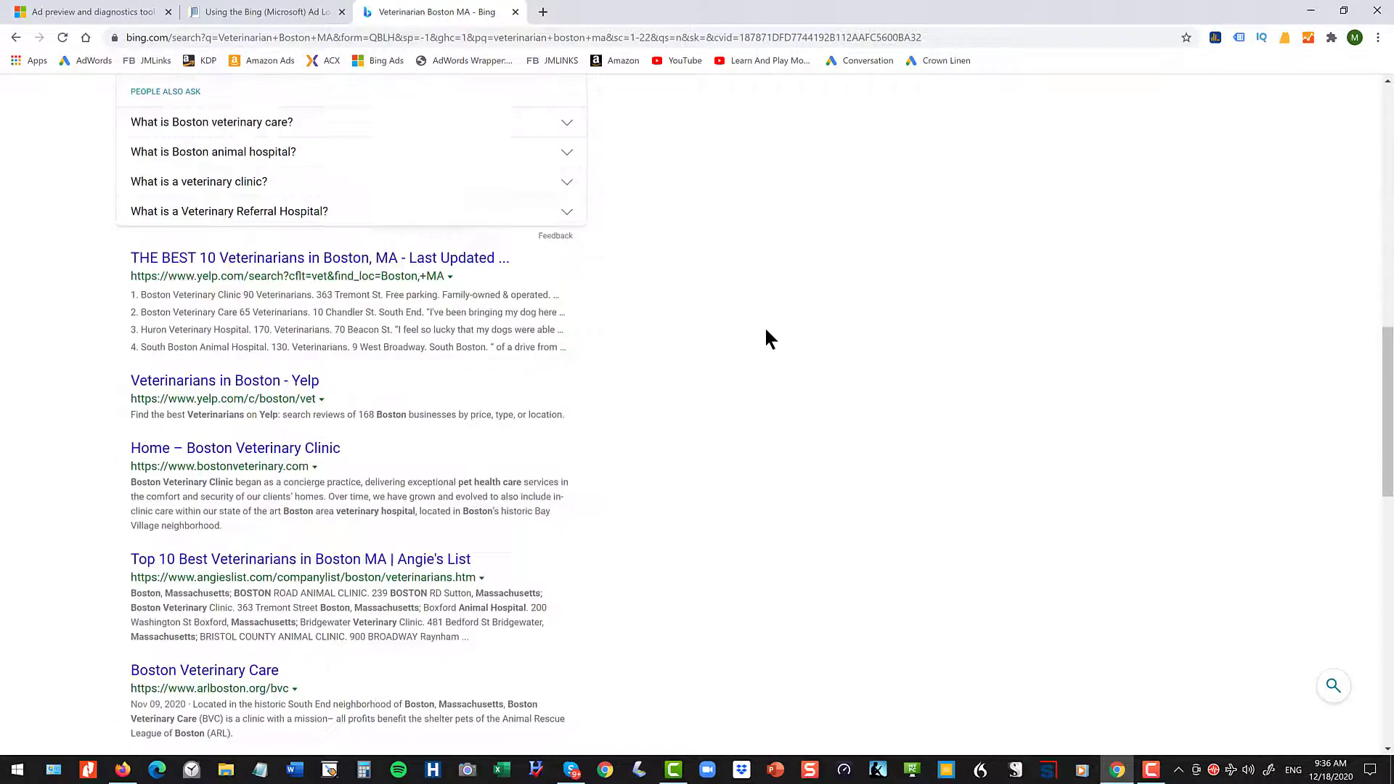
scroll(768, 328, down, 6)
scroll(768, 328, up, 20)
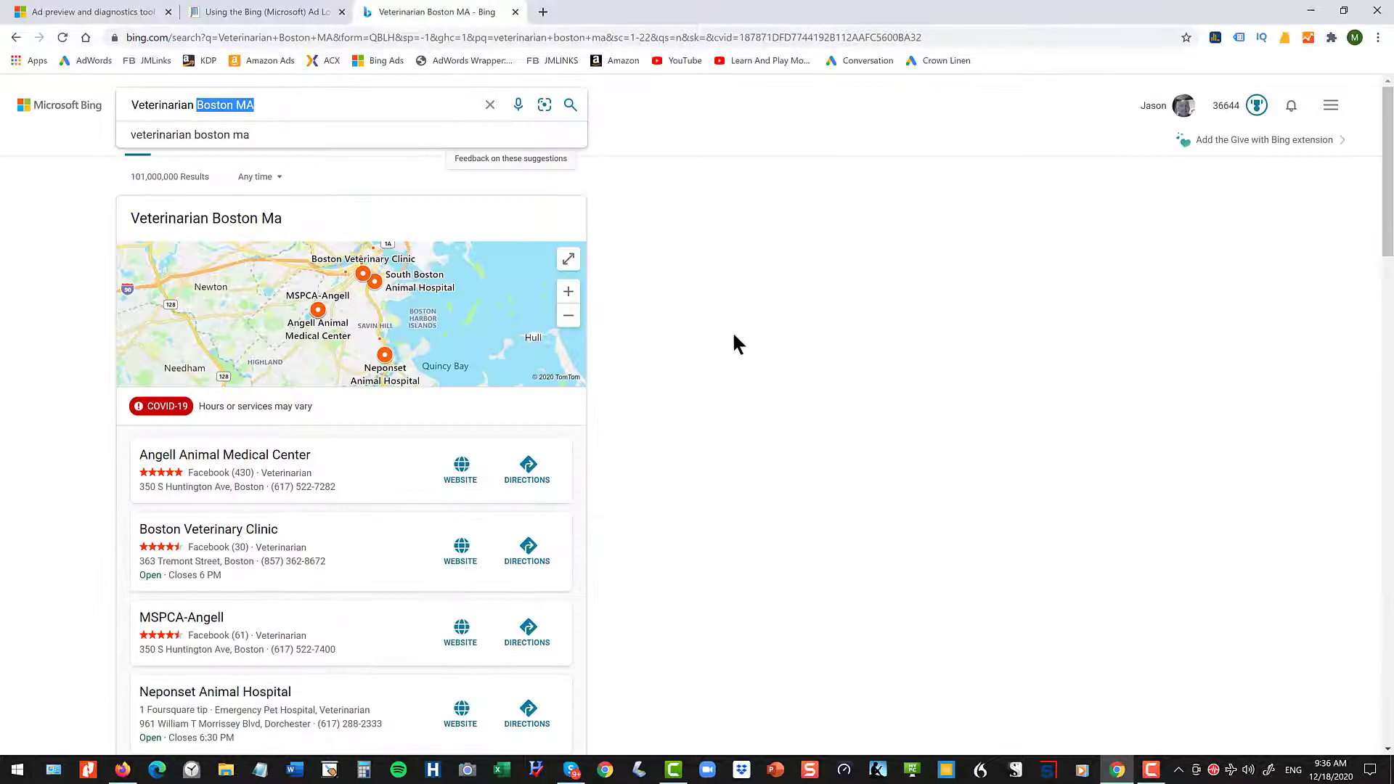
text(NYC)
key(Return)
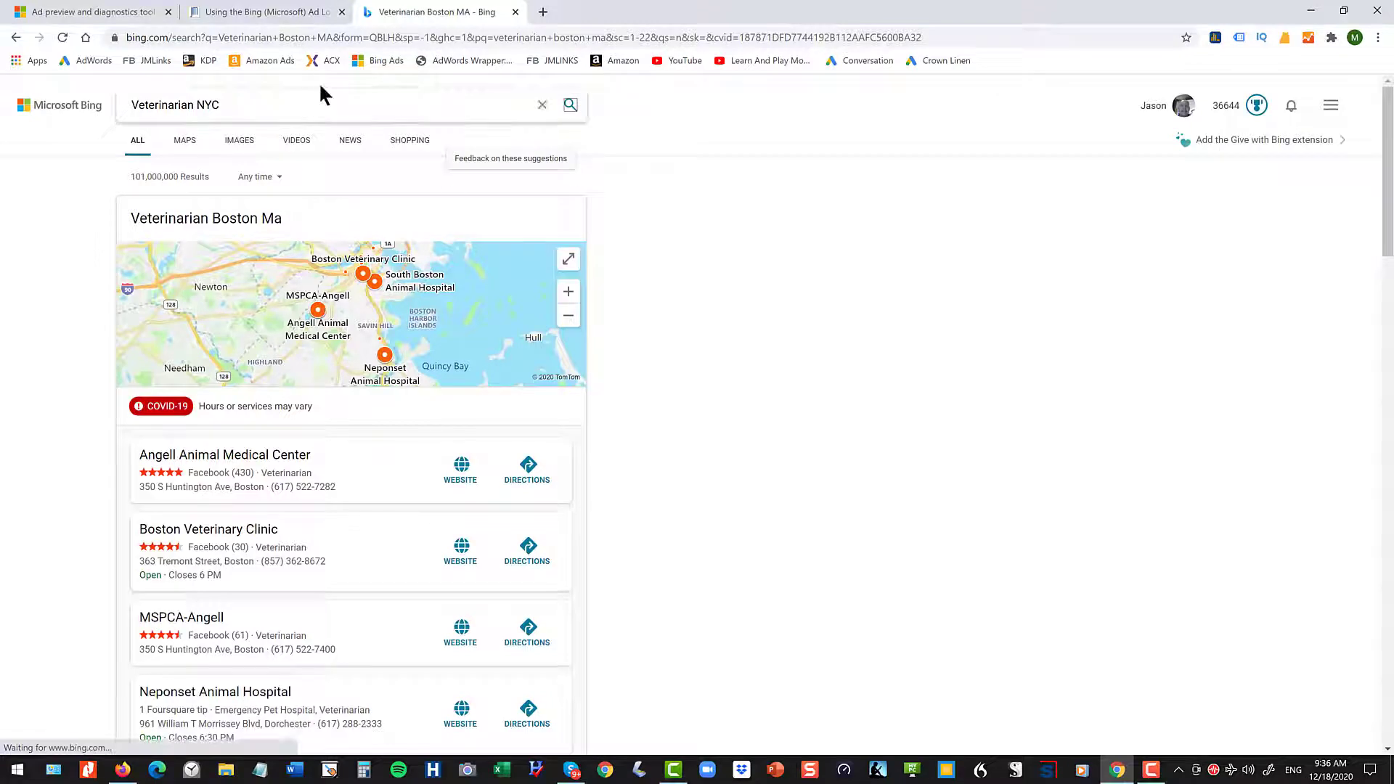
Return to the 'Using the Bing (Microsoft) Ad Lo...' blog article and scroll toward its numbered steps.
click(260, 12)
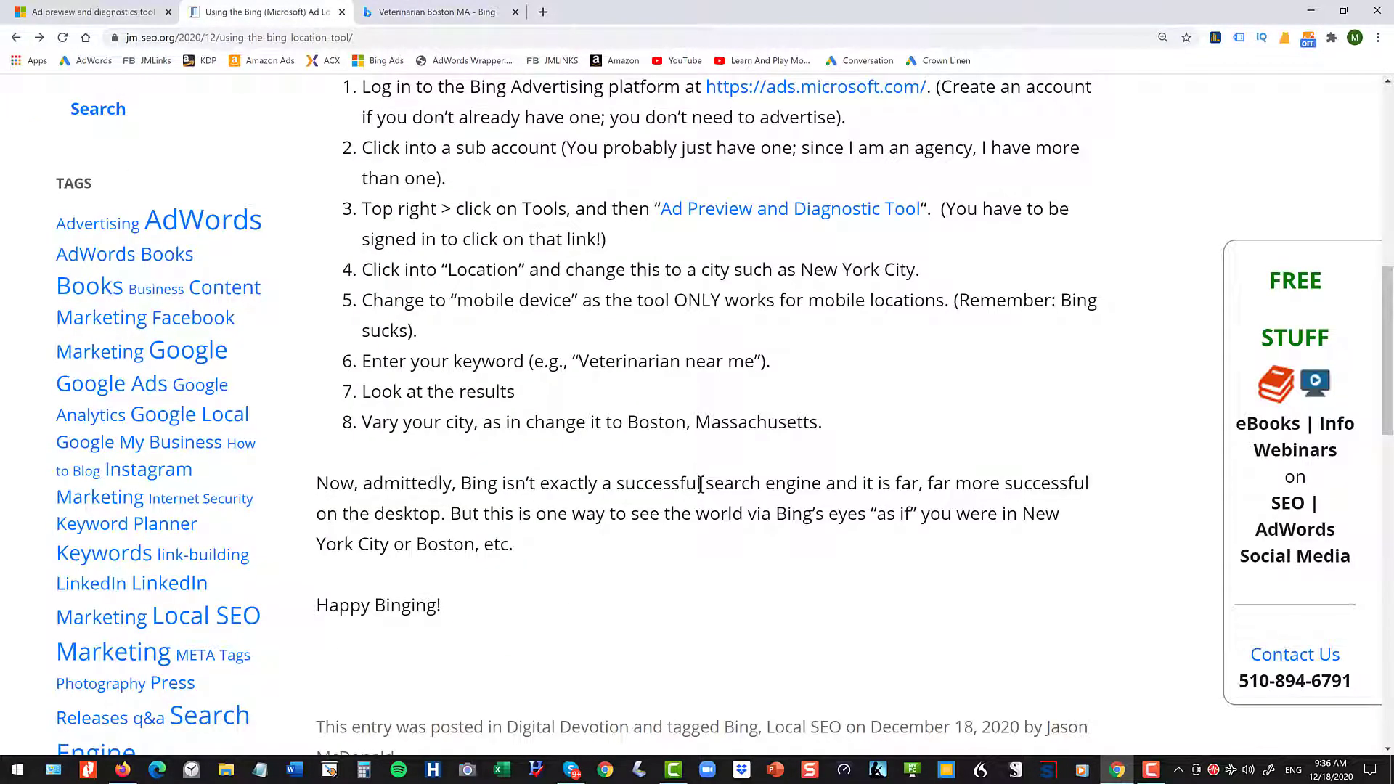
scroll(701, 484, up, 5)
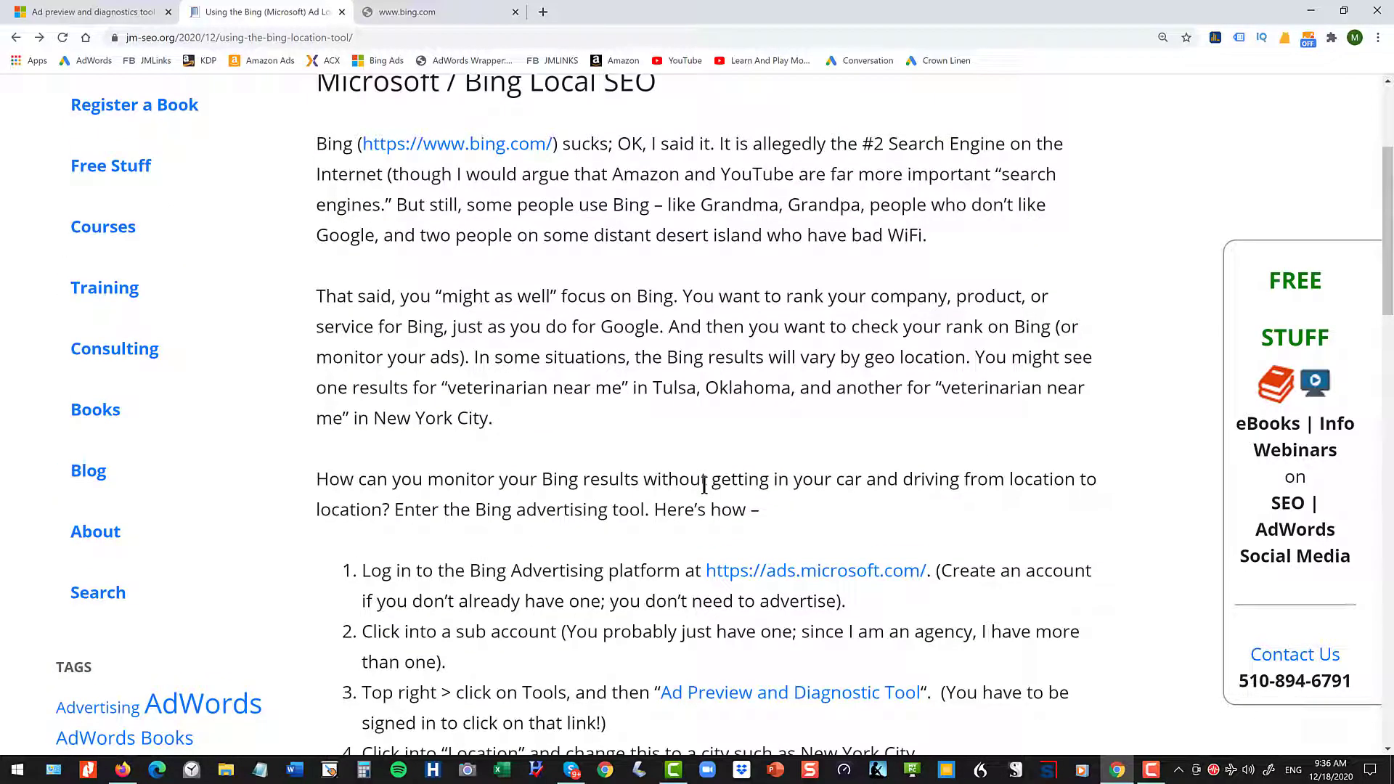
scroll(701, 483, down, 3)
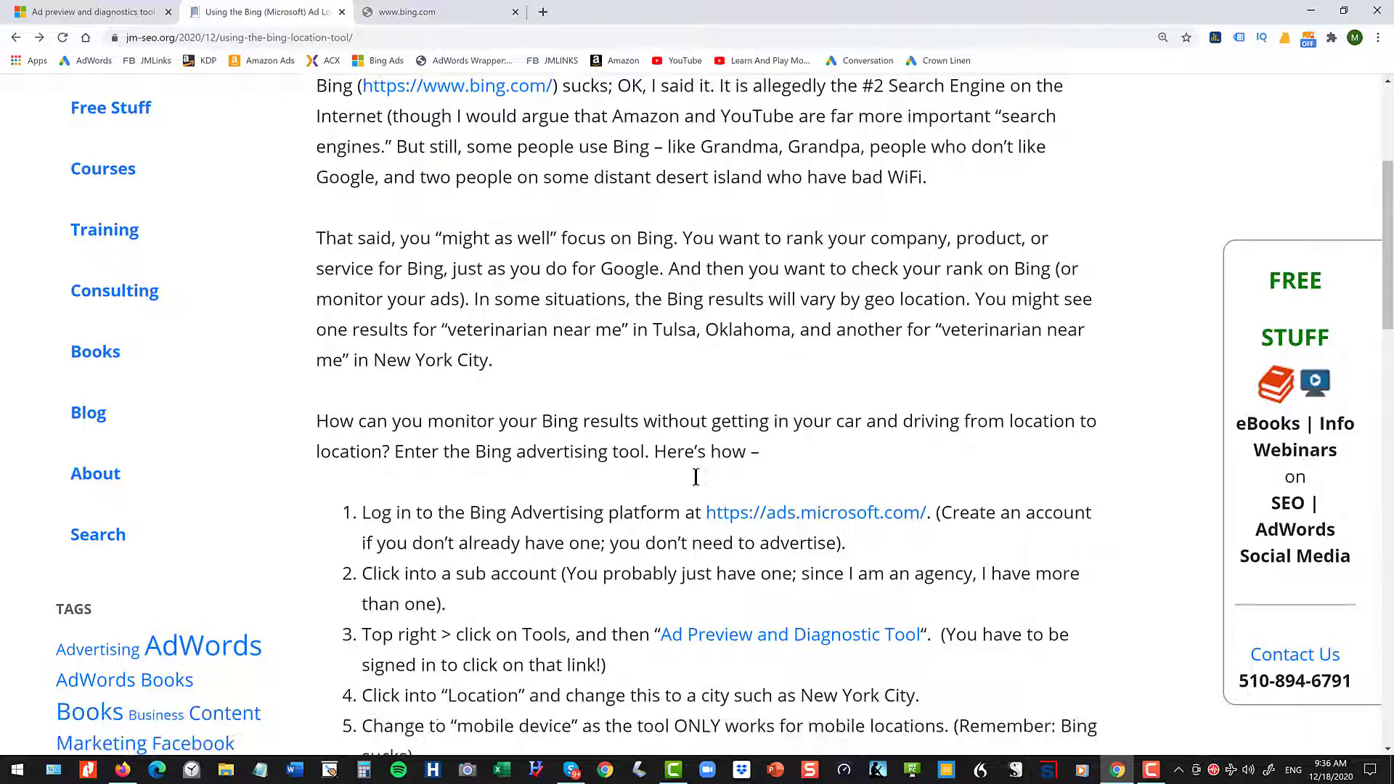